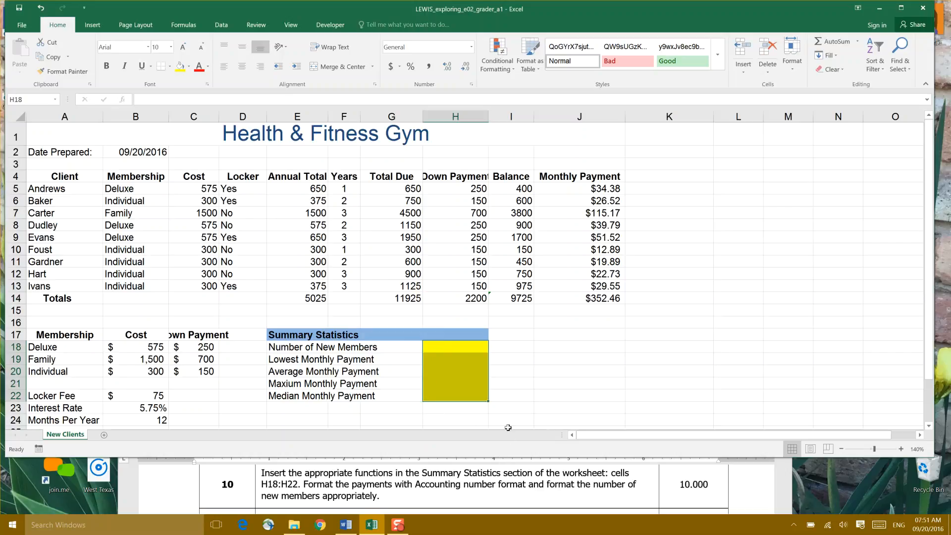
# - Enter a COUNTA formula over client cells A5:A13 in H18 for the number of new members
pyautogui.click(804, 396)
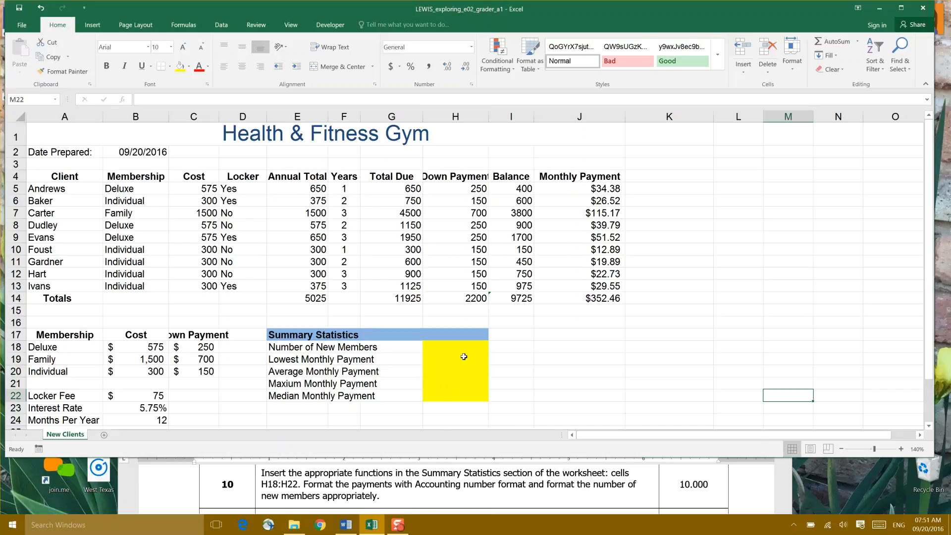
pyautogui.click(459, 346)
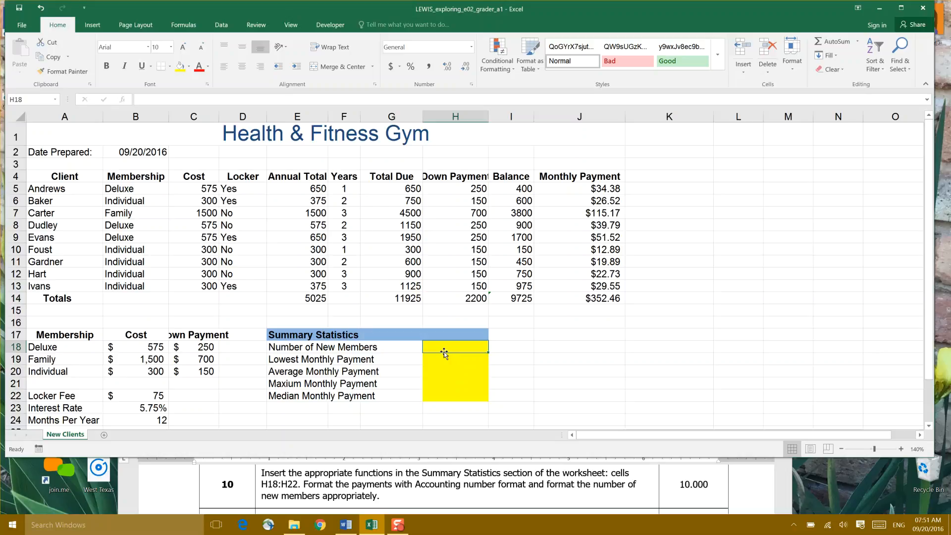
pyautogui.write('=')
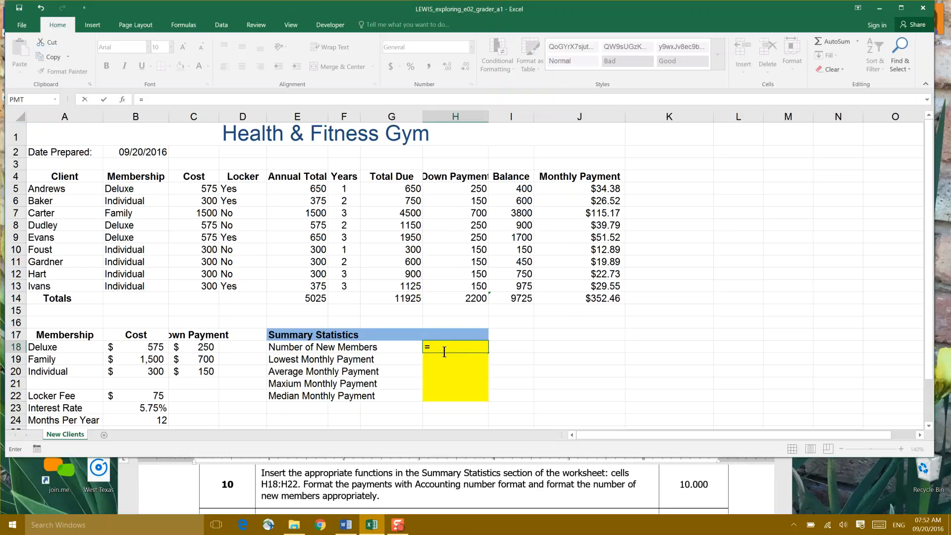
pyautogui.write('c')
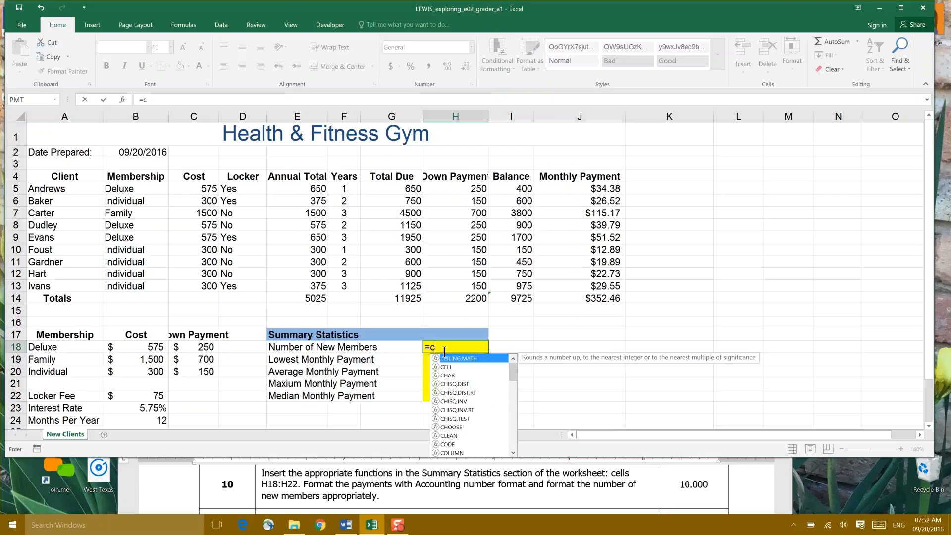
pyautogui.write('ount')
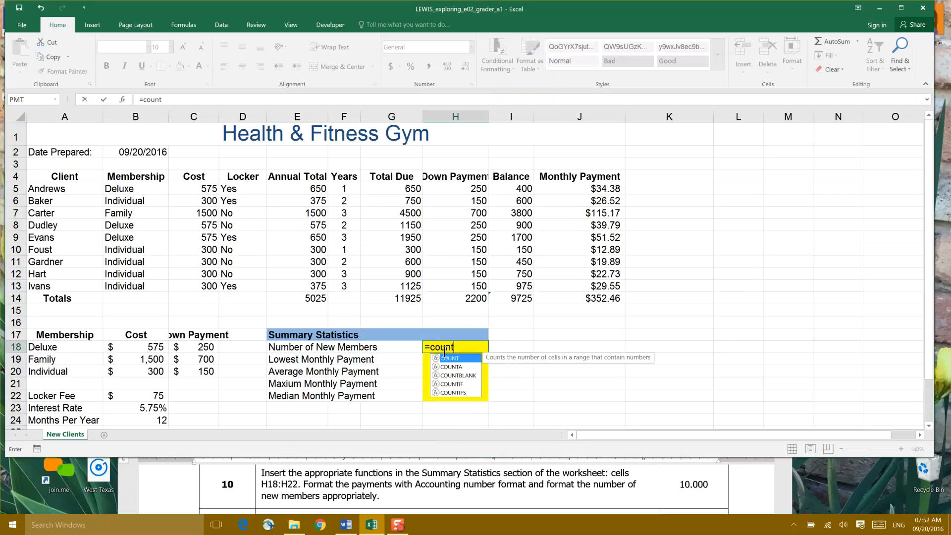
pyautogui.write('A')
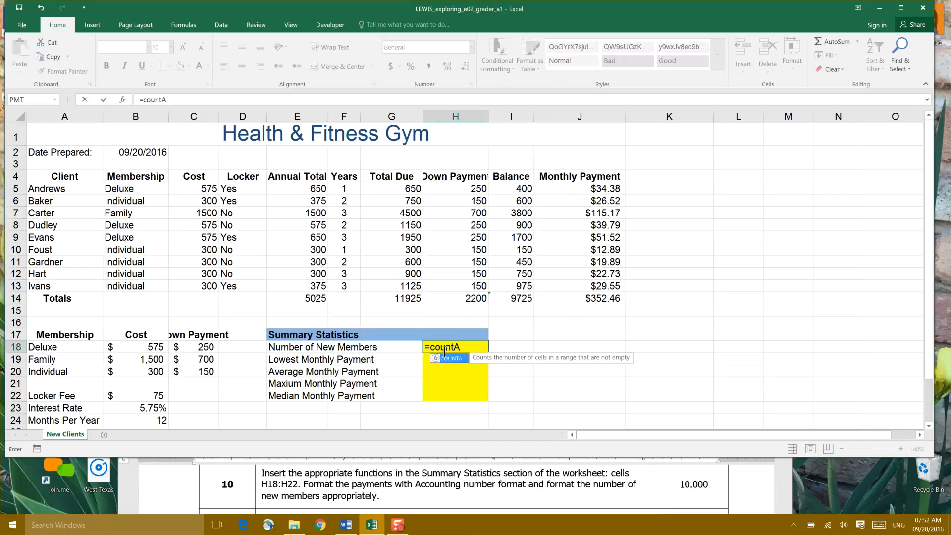
pyautogui.write('(')
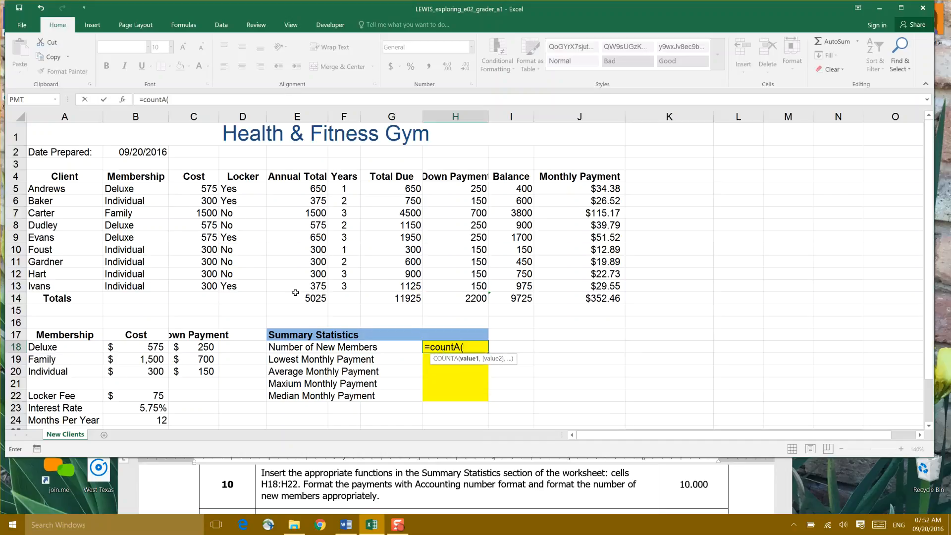
pyautogui.moveTo(46, 190); pyautogui.dragTo(52, 283)
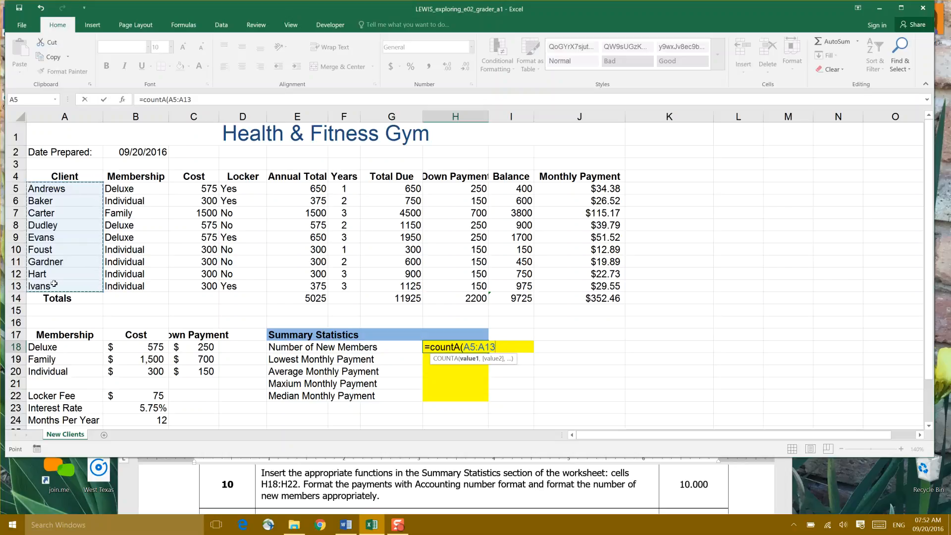
pyautogui.write(')')
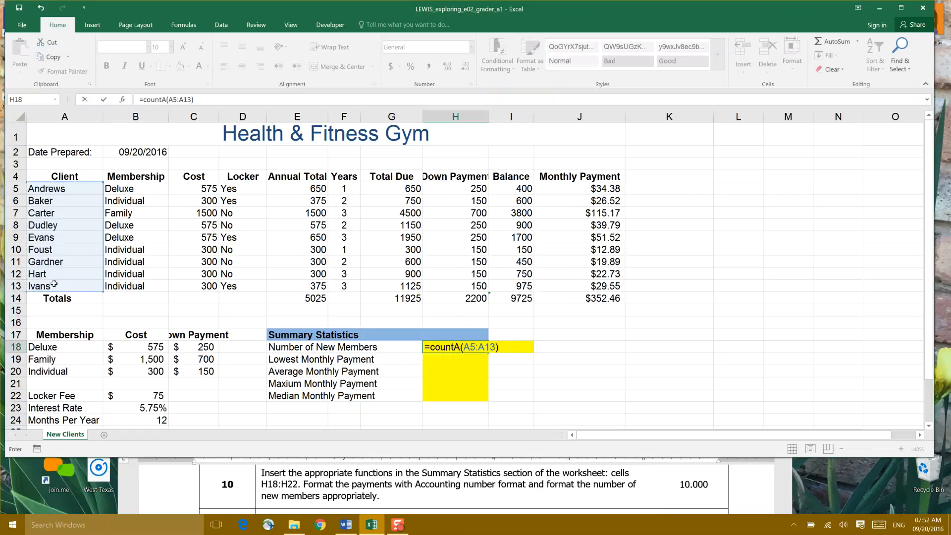
pyautogui.press('Return')
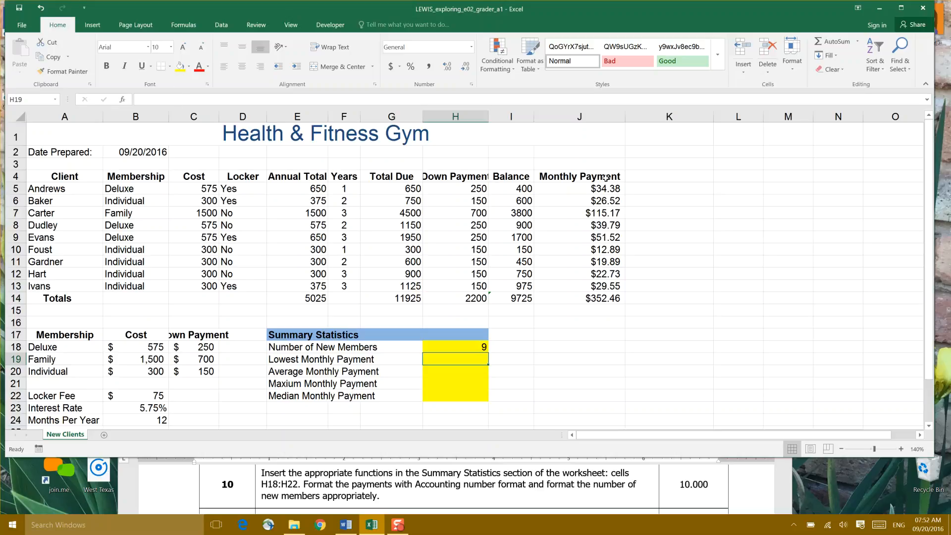
# - Begin a MIN formula in H19 for the lowest monthly payment
pyautogui.click(574, 175)
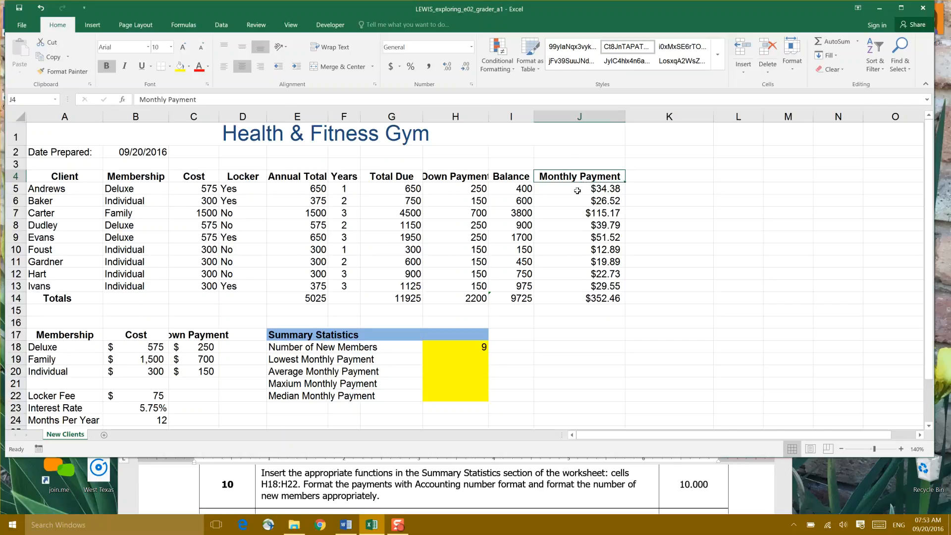
pyautogui.click(479, 357)
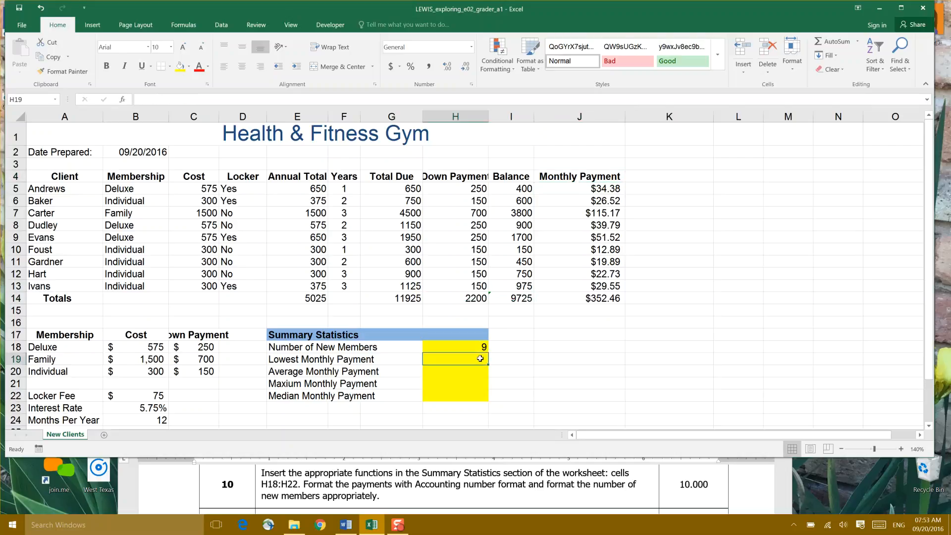
pyautogui.write('=')
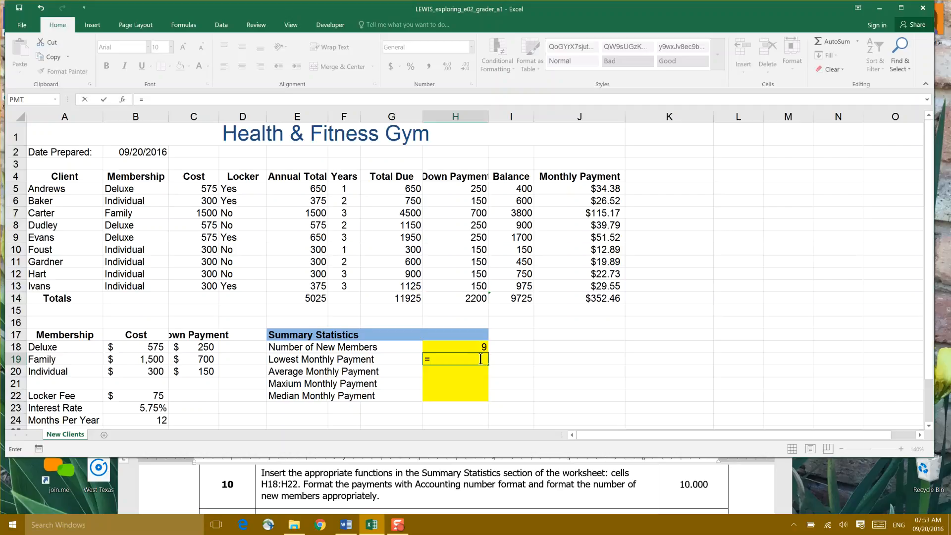
pyautogui.write('min')
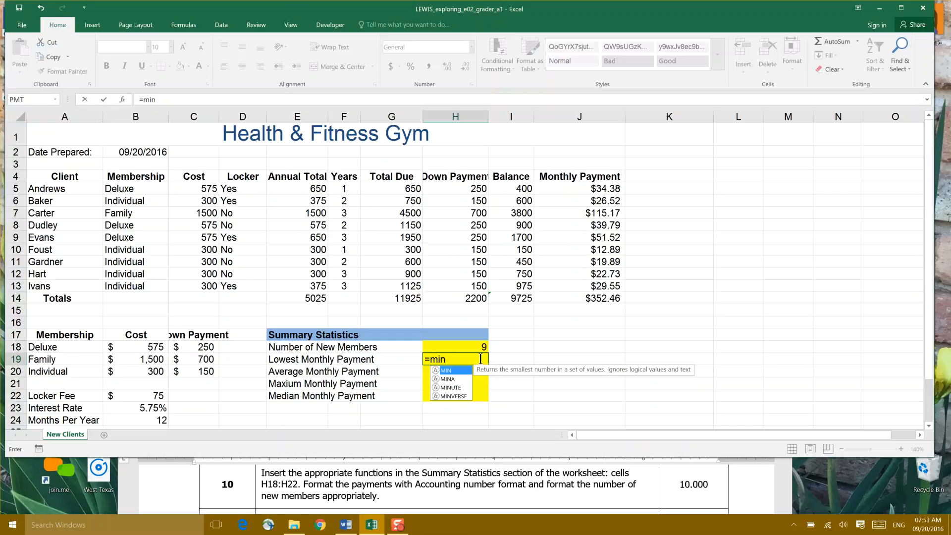
pyautogui.write('(')
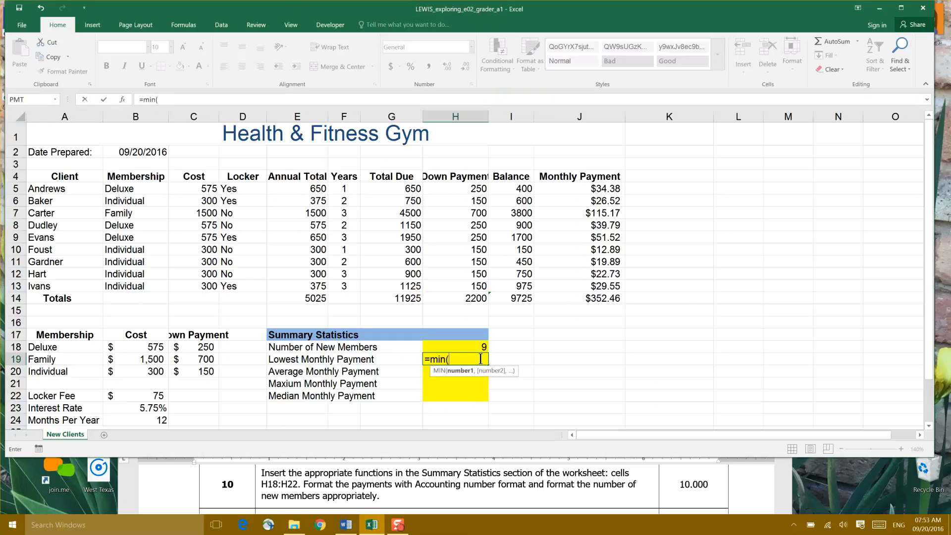
pyautogui.click(587, 188)
pyautogui.moveTo(587, 187); pyautogui.dragTo(591, 299)
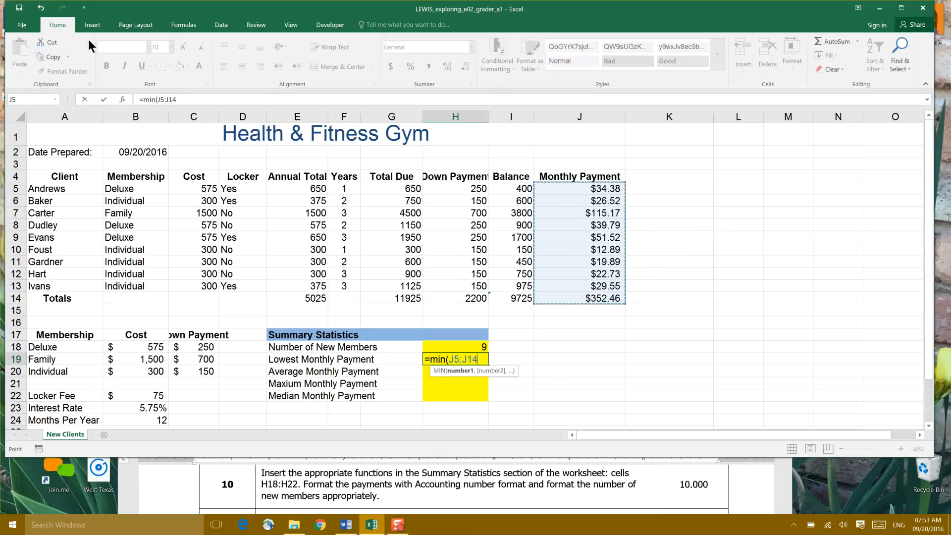
pyautogui.click(41, 9)
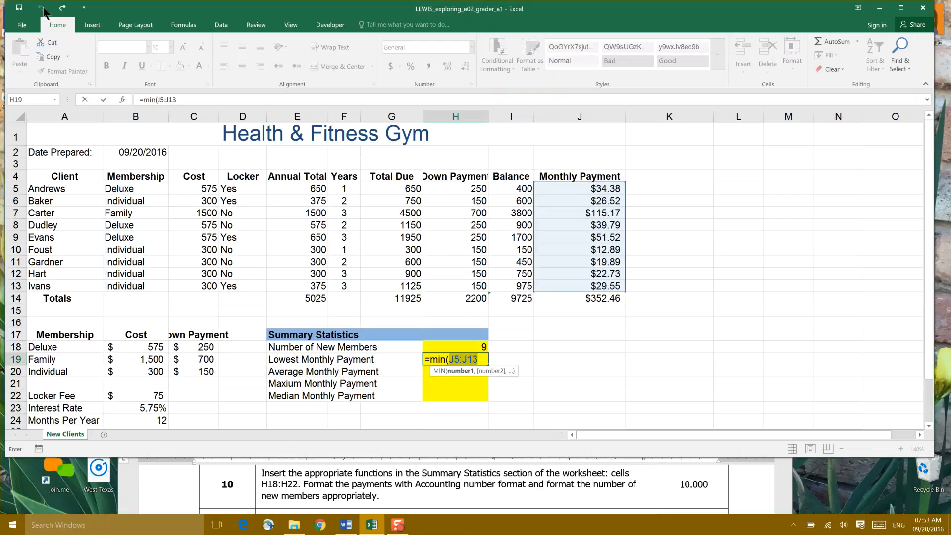
pyautogui.click(42, 9)
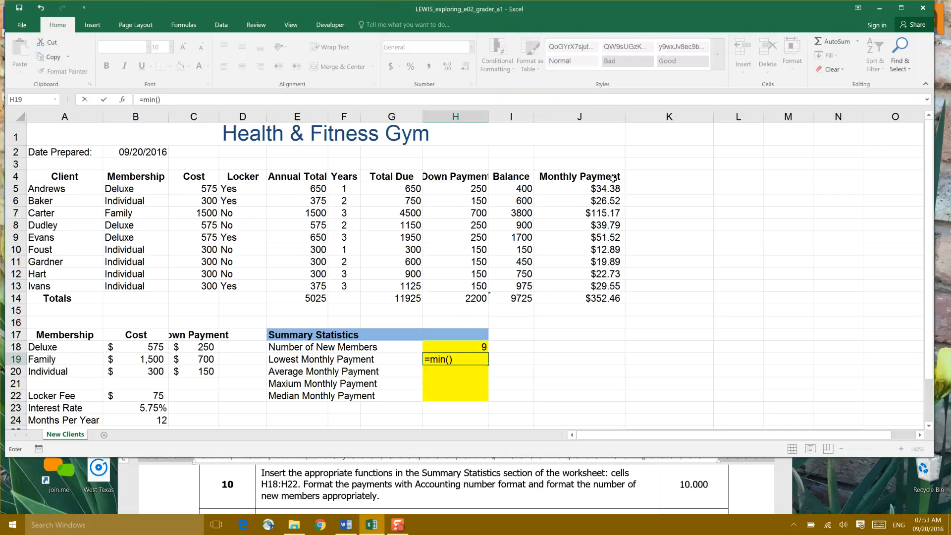
pyautogui.press('Return')
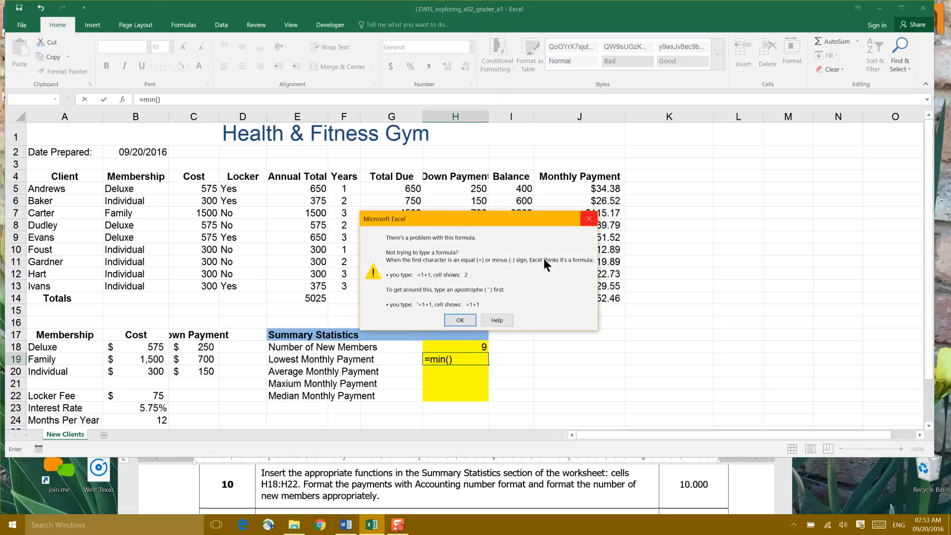
pyautogui.press('Return')
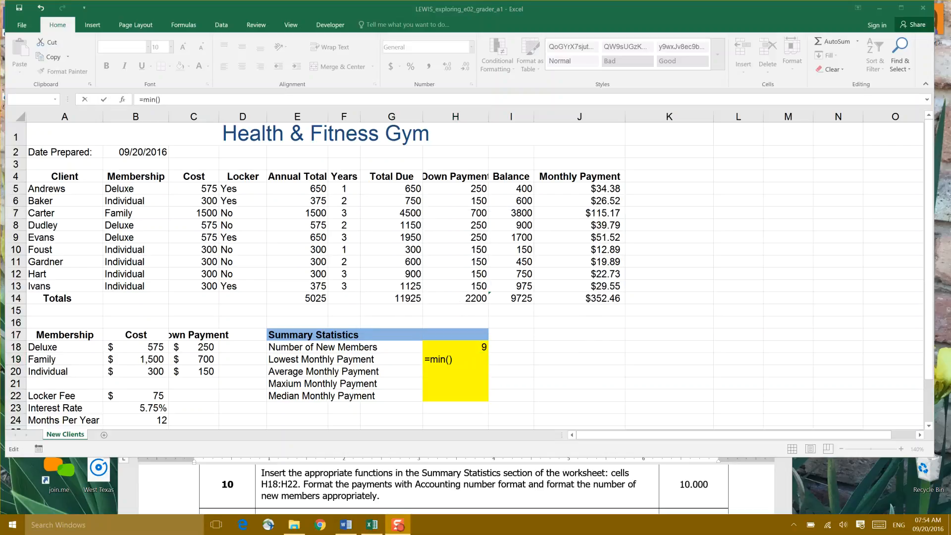
# - Complete the MIN formula in H19 with the monthly payment range J5:J13
pyautogui.click(584, 188)
pyautogui.moveTo(583, 188); pyautogui.dragTo(591, 283)
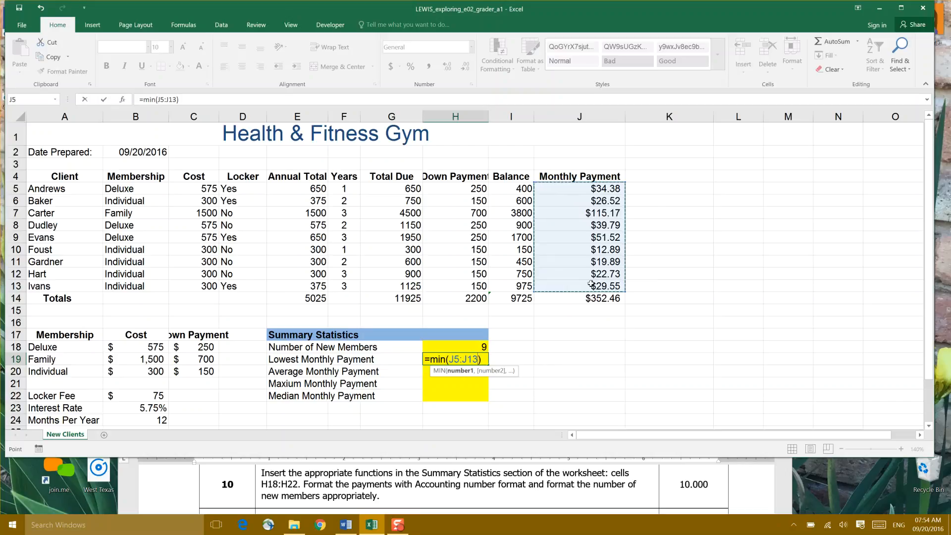
pyautogui.press('Return')
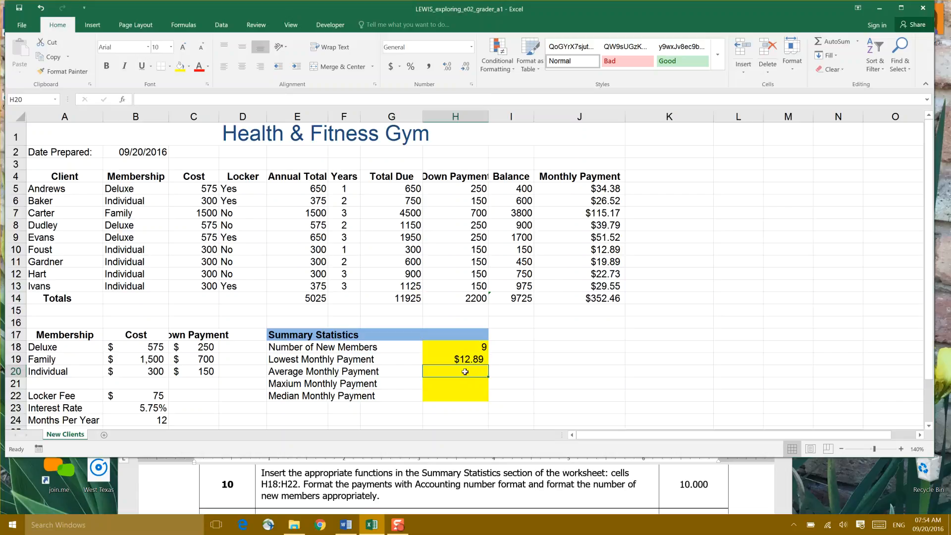
# - Begin an AVERAGE formula in H20 for the average monthly payment
pyautogui.write('=ave')
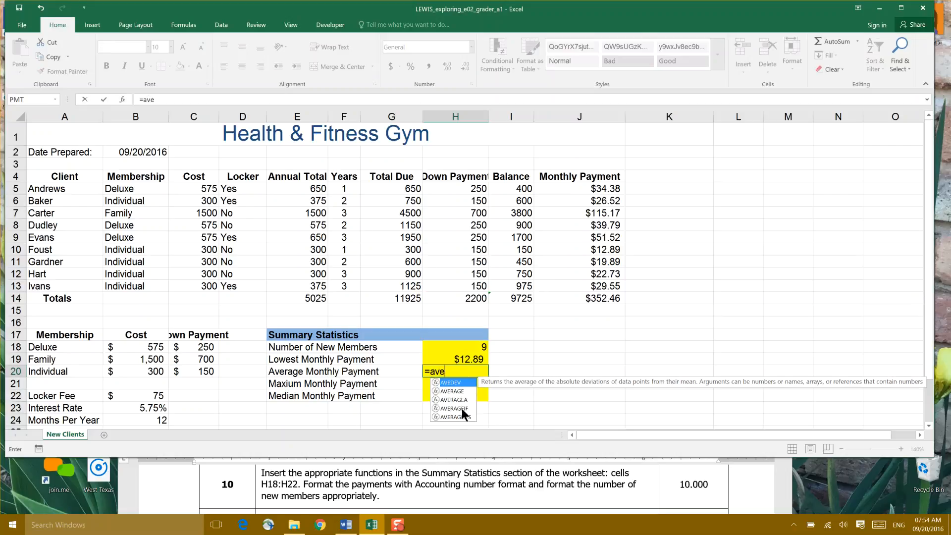
pyautogui.click(461, 392)
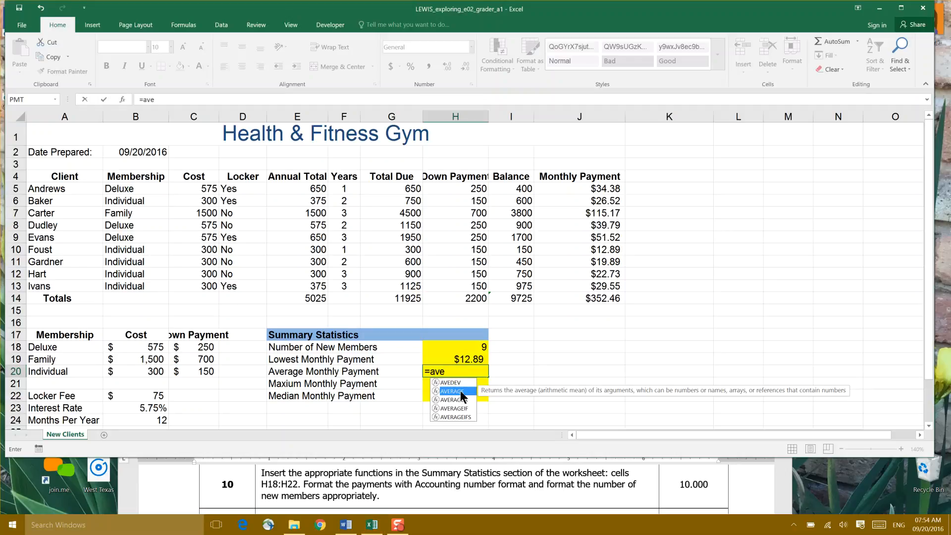
pyautogui.doubleClick(461, 391)
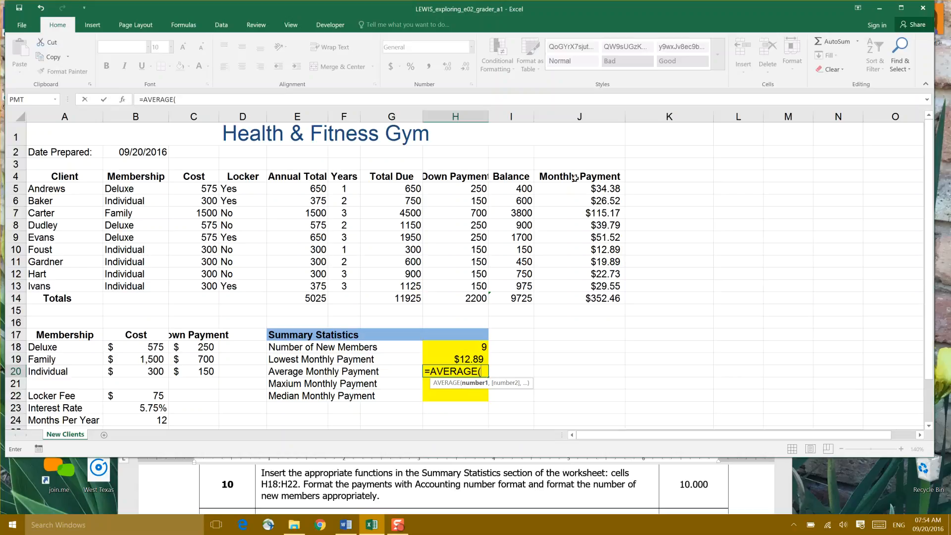
pyautogui.moveTo(568, 188); pyautogui.dragTo(569, 284)
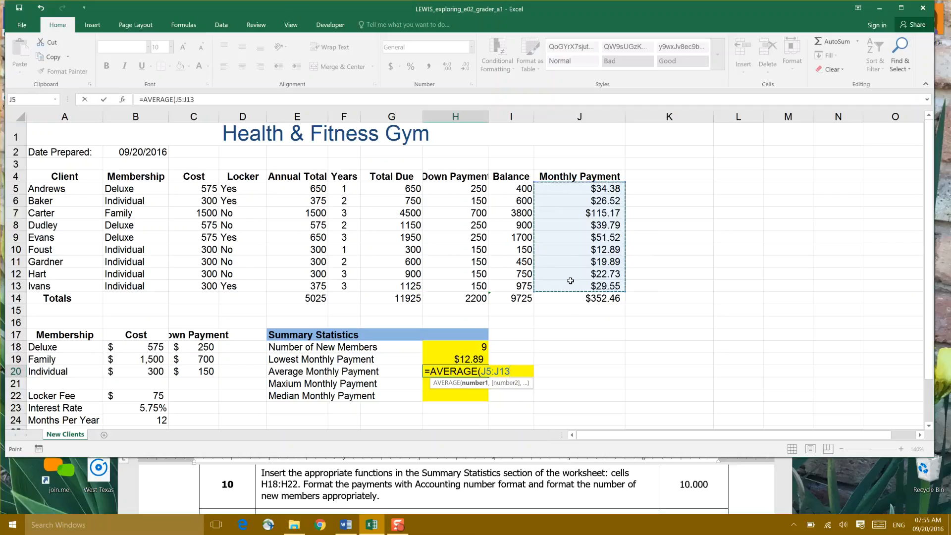
pyautogui.press('Right')
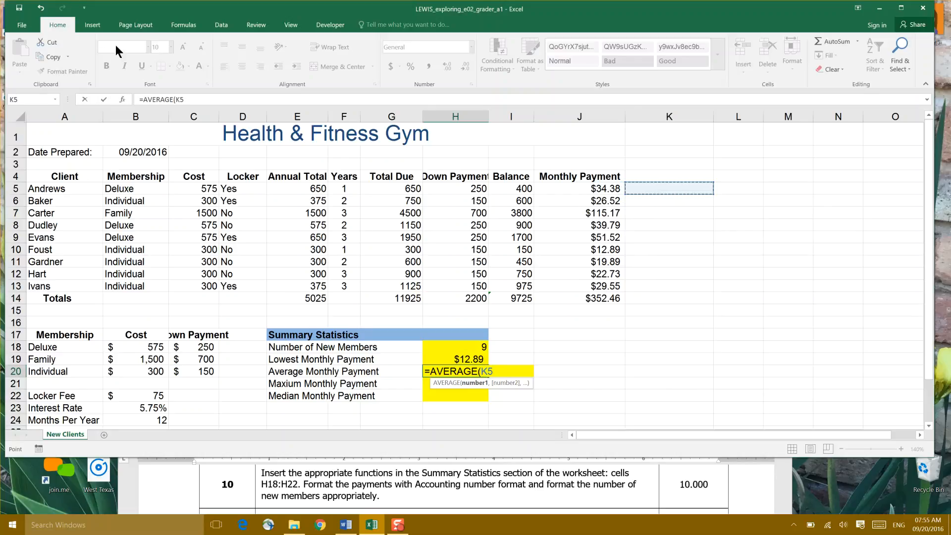
pyautogui.click(42, 9)
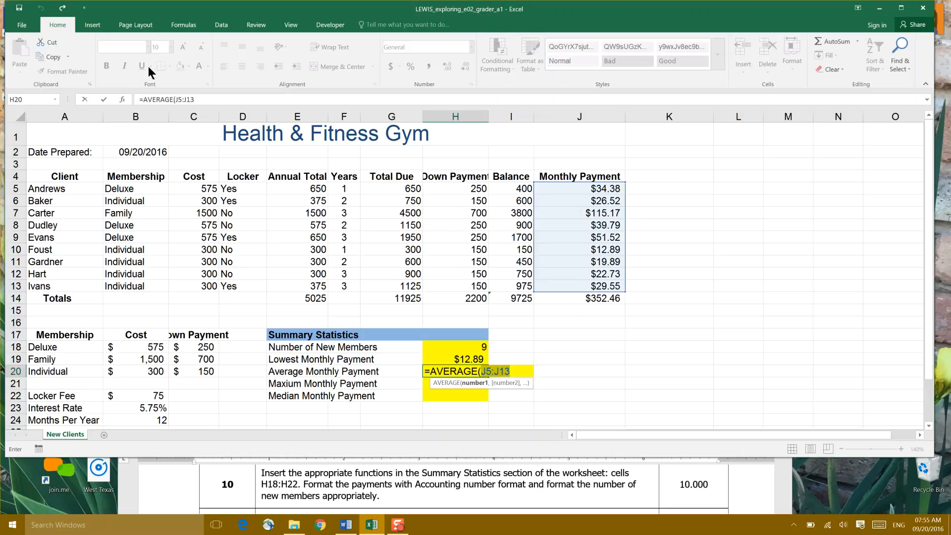
pyautogui.press('BackSpace')
pyautogui.write(')')
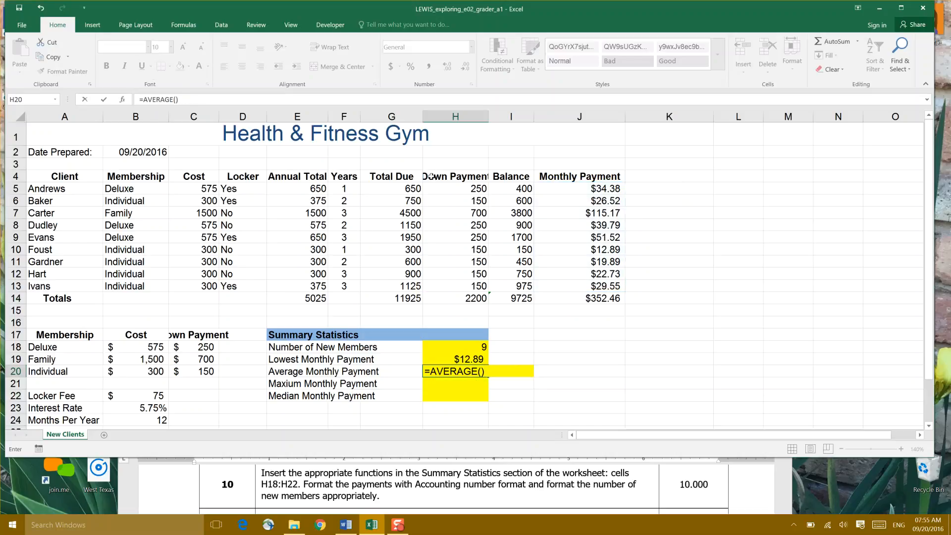
pyautogui.press('Return')
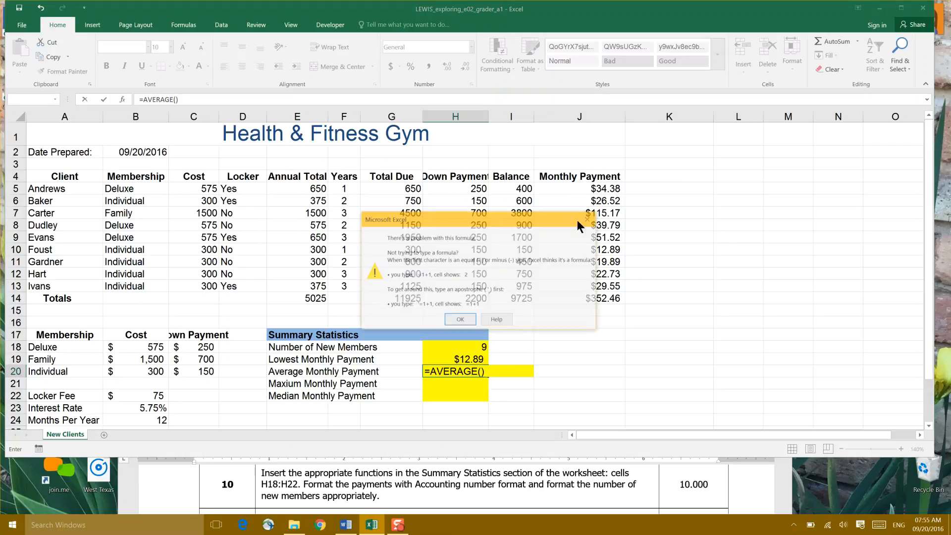
pyautogui.click(589, 219)
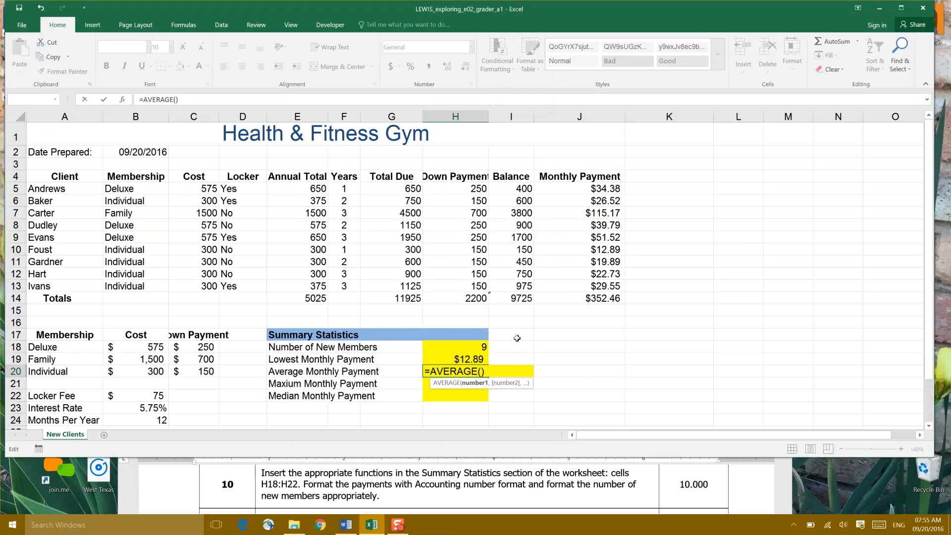
# - Complete the AVERAGE formula in H20 with the monthly payment range J5:J13
pyautogui.moveTo(578, 191); pyautogui.dragTo(580, 288)
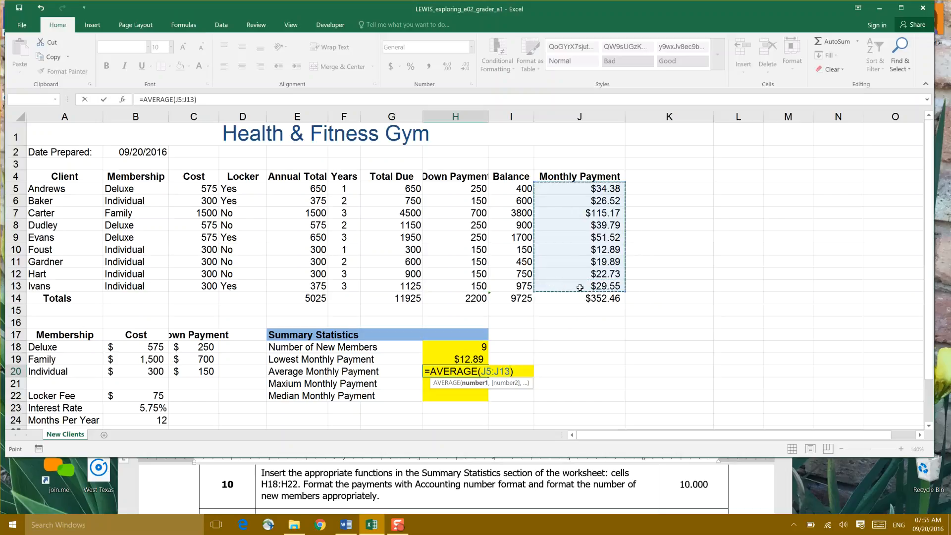
pyautogui.press('Return')
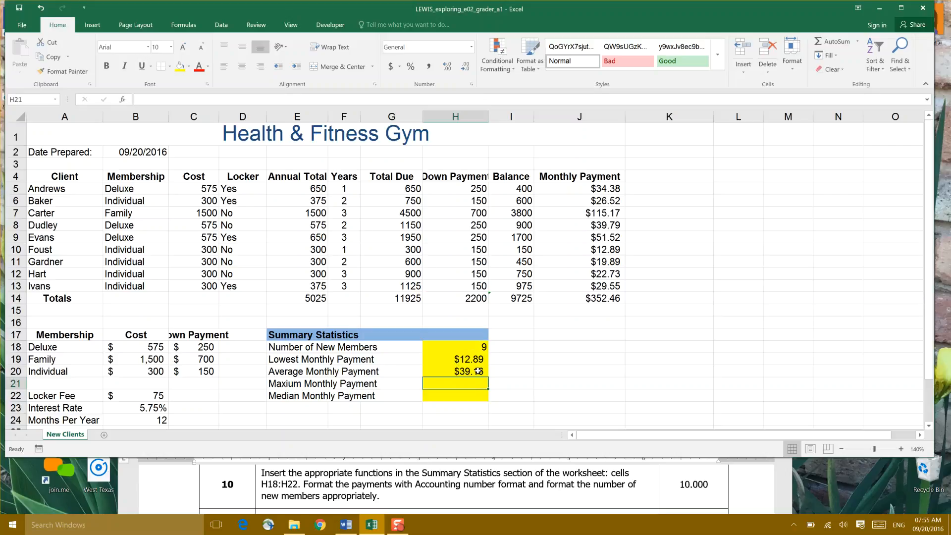
pyautogui.write('=')
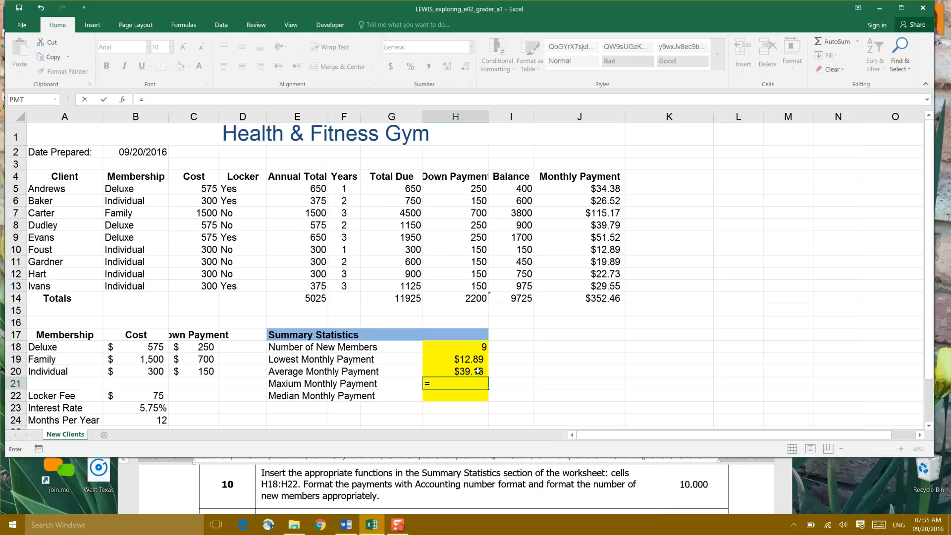
pyautogui.write('ma')
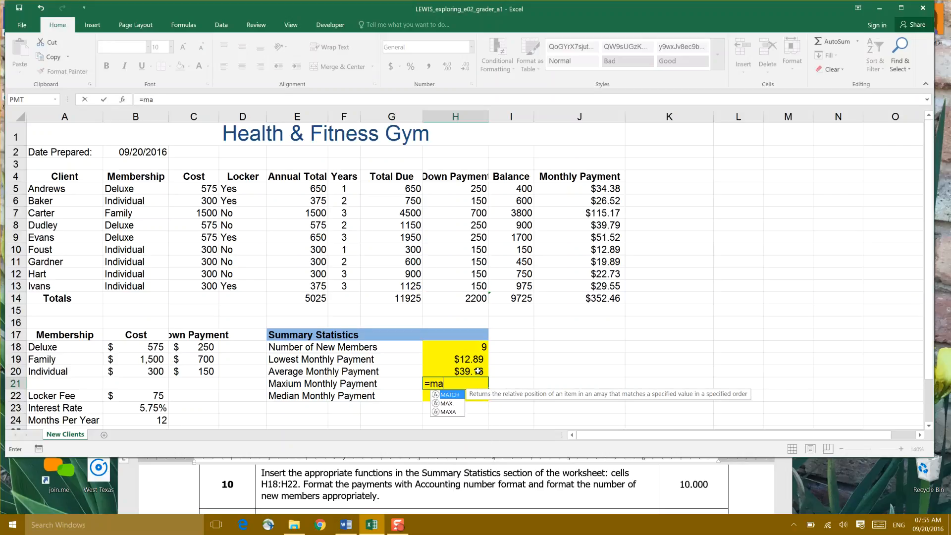
pyautogui.write('x')
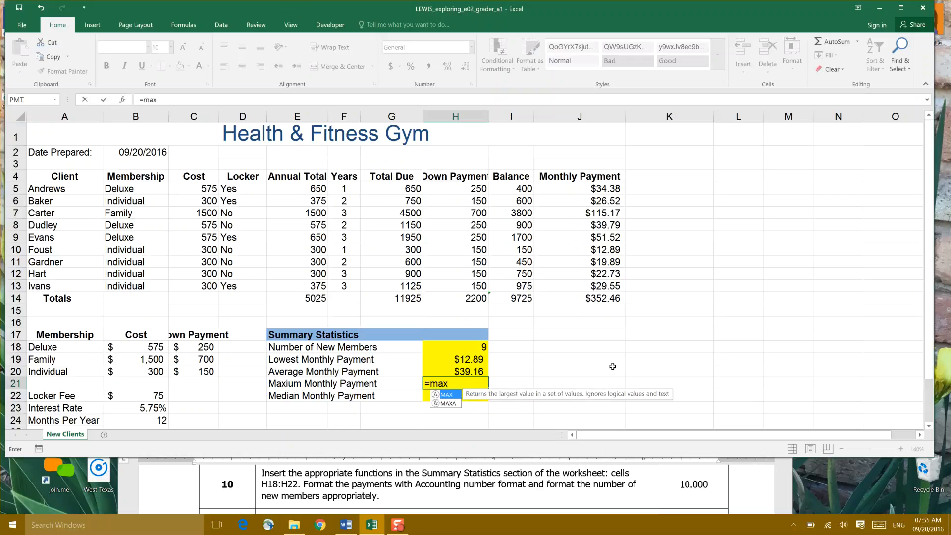
pyautogui.moveTo(615, 188); pyautogui.dragTo(581, 287)
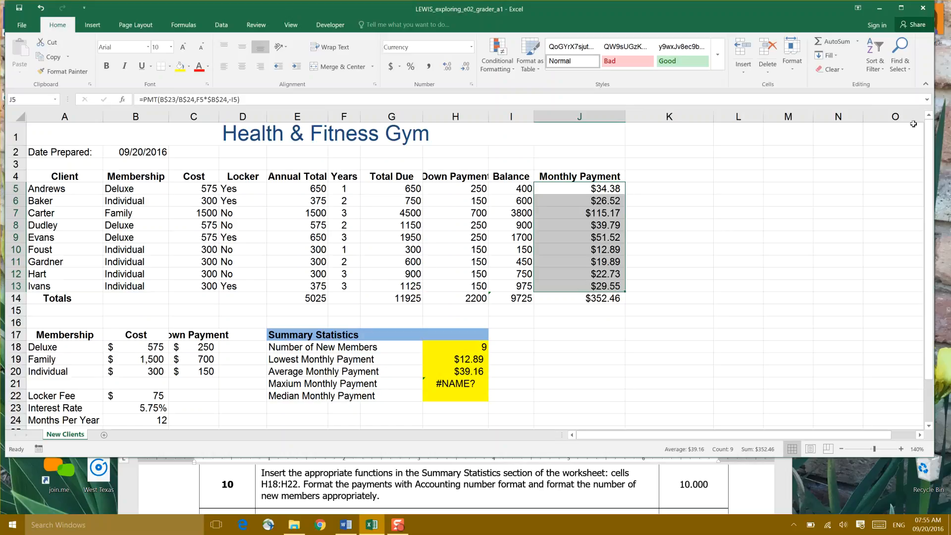
pyautogui.hotkey('ctrl', 'z')
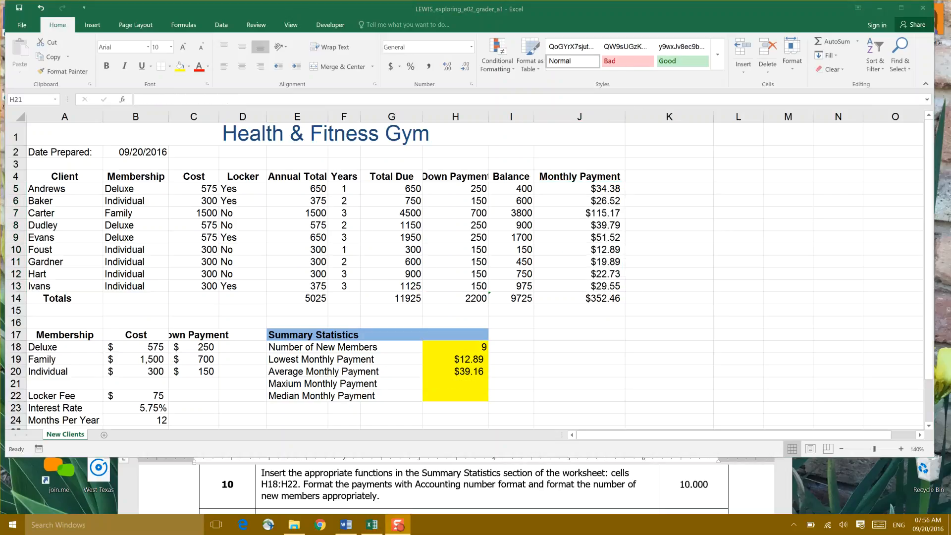
# - Enter a MAX formula in H21 for the maximum monthly payment over the range J5:J13
pyautogui.click(475, 384)
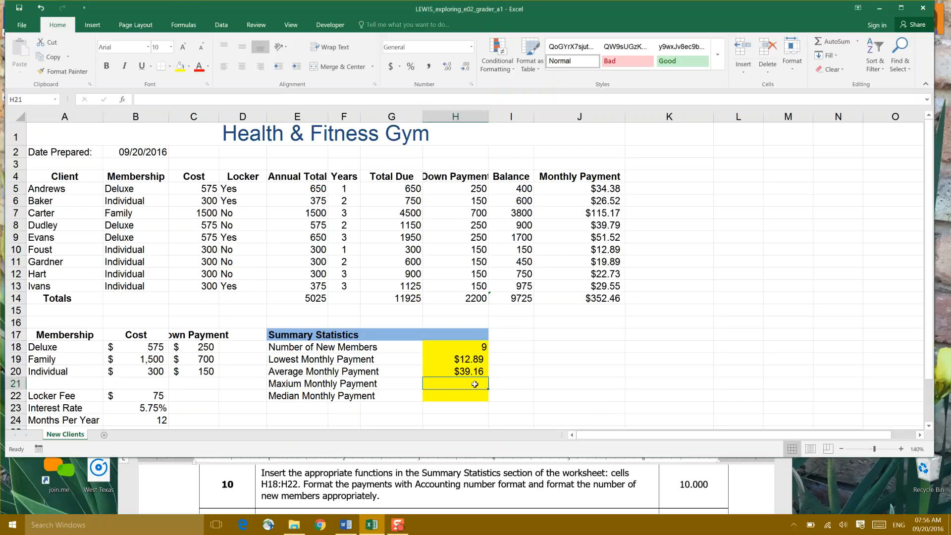
pyautogui.write('=')
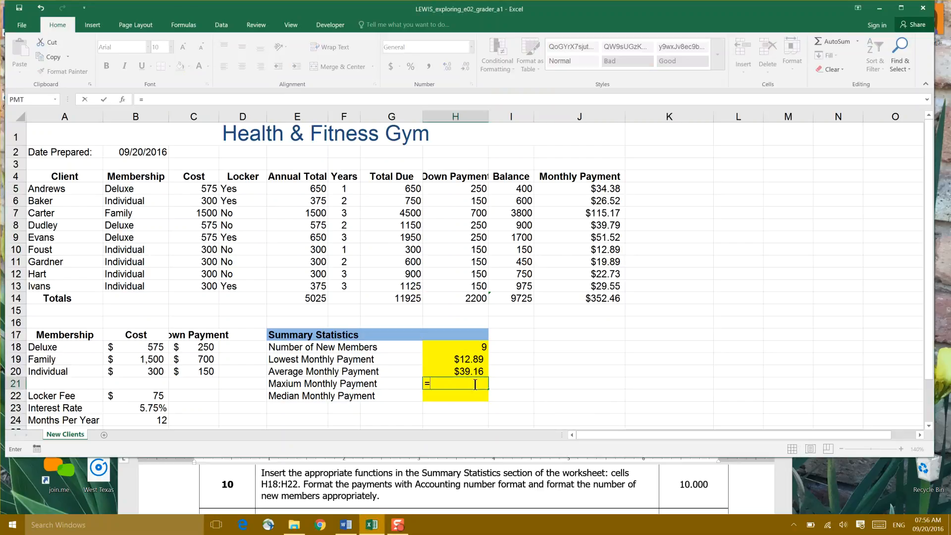
pyautogui.write('max')
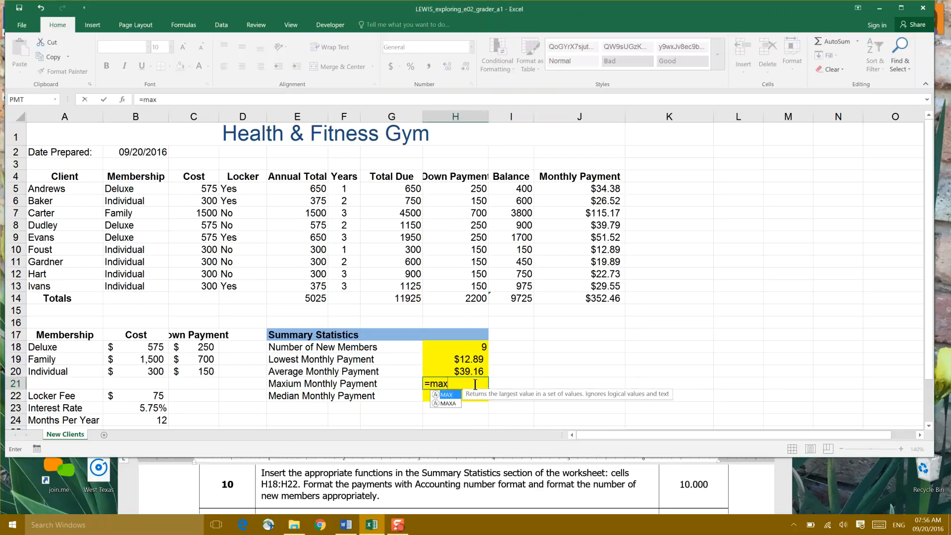
pyautogui.doubleClick(448, 395)
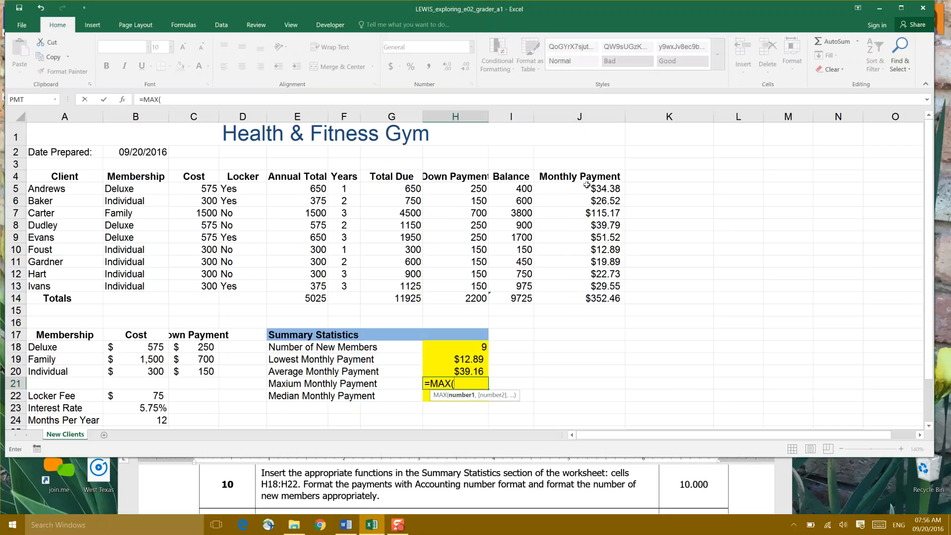
pyautogui.moveTo(586, 188); pyautogui.dragTo(602, 284)
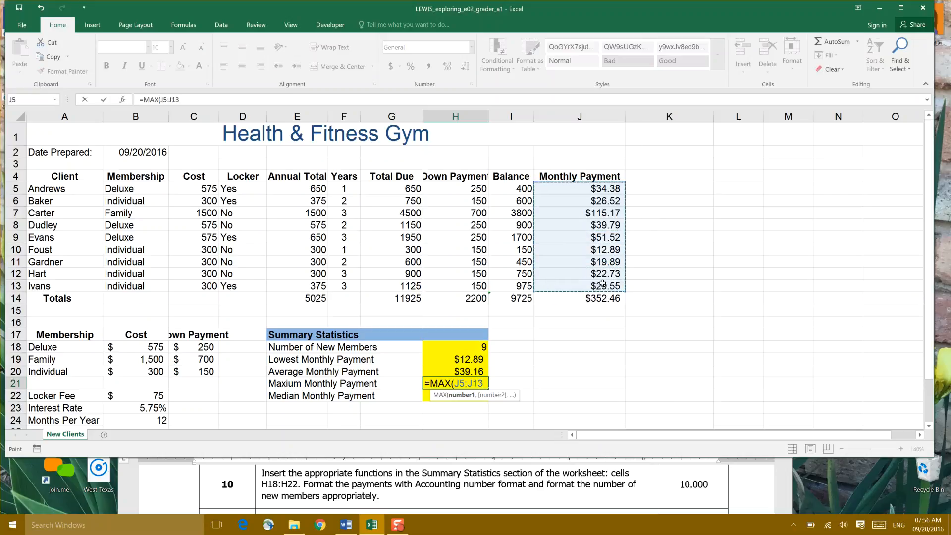
pyautogui.press('Return')
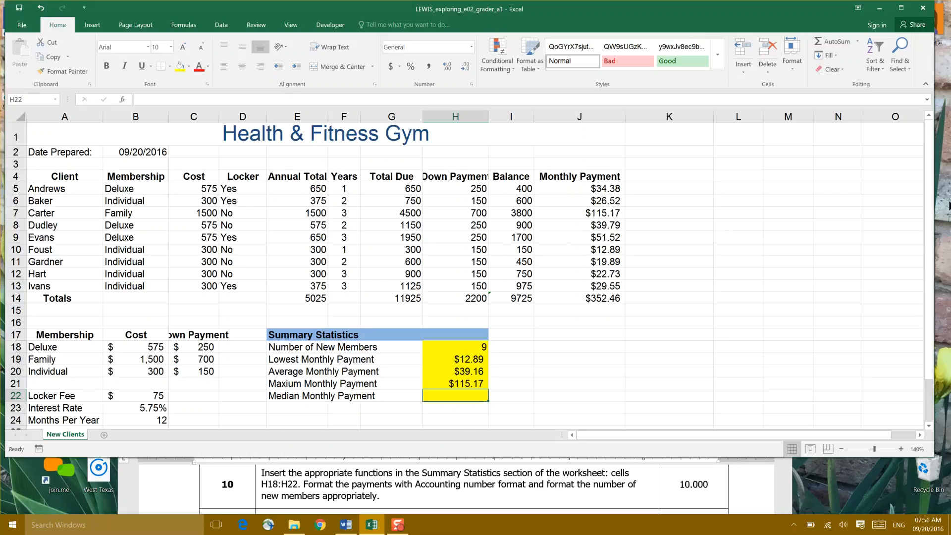
# - Enter the sample numbers 1, 3 and 5 in cells L6, M6 and N6, and select the three cells
pyautogui.click(728, 201)
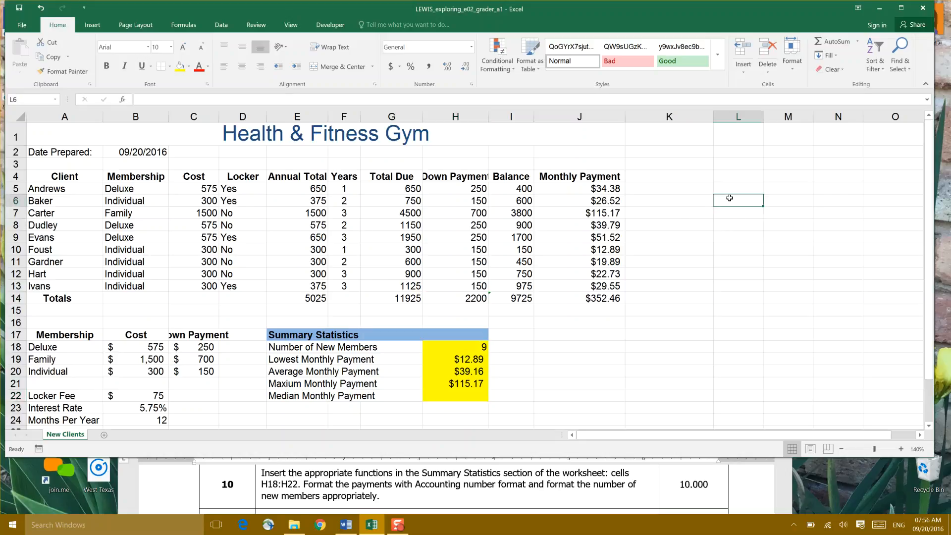
pyautogui.write('1')
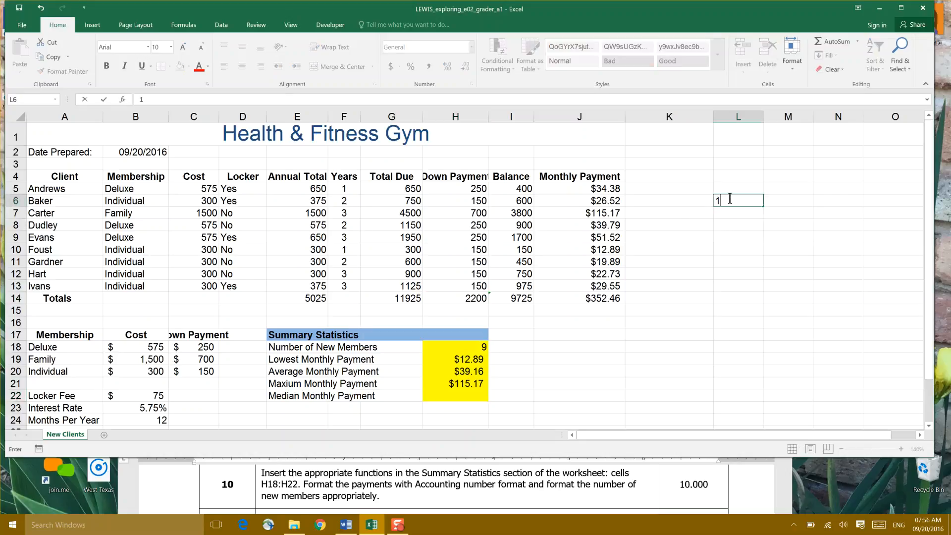
pyautogui.click(799, 197)
pyautogui.write('3')
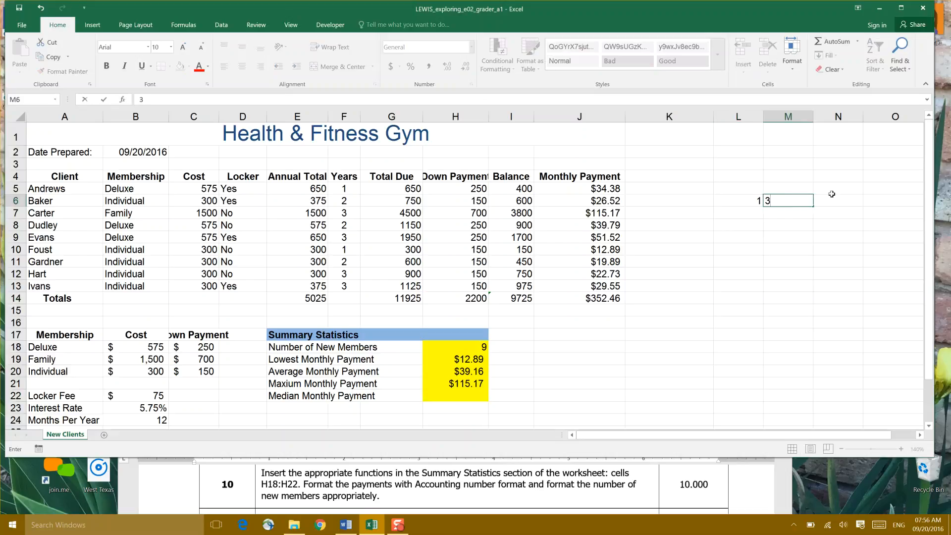
pyautogui.click(834, 198)
pyautogui.write('5')
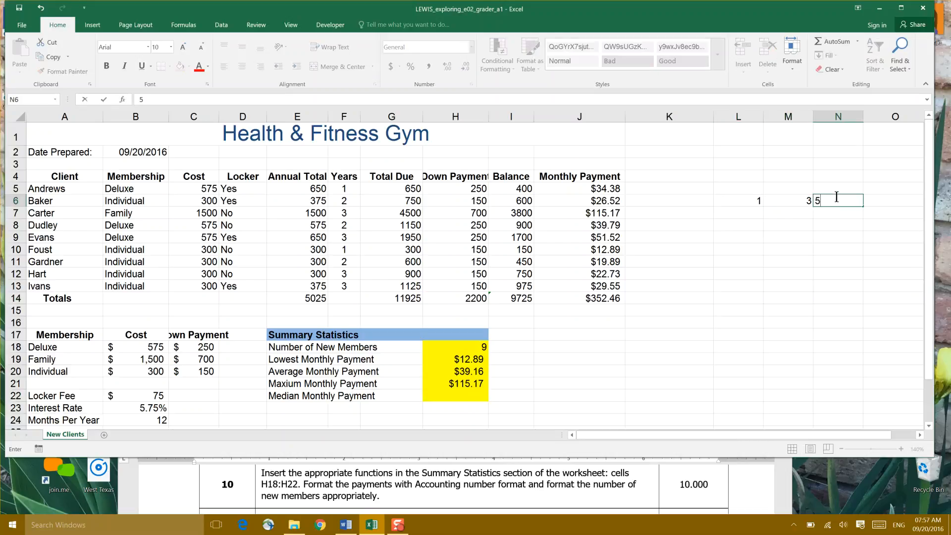
pyautogui.click(797, 225)
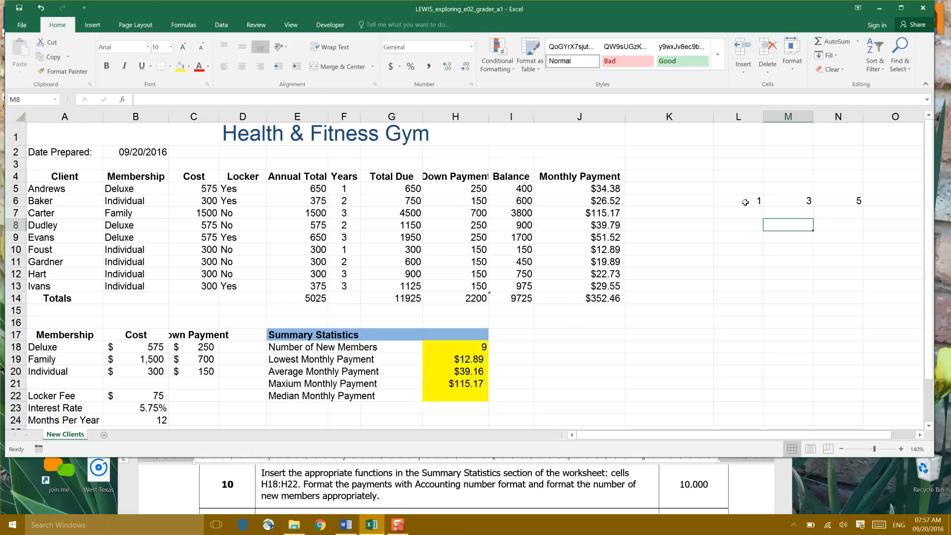
pyautogui.moveTo(743, 204); pyautogui.dragTo(835, 199)
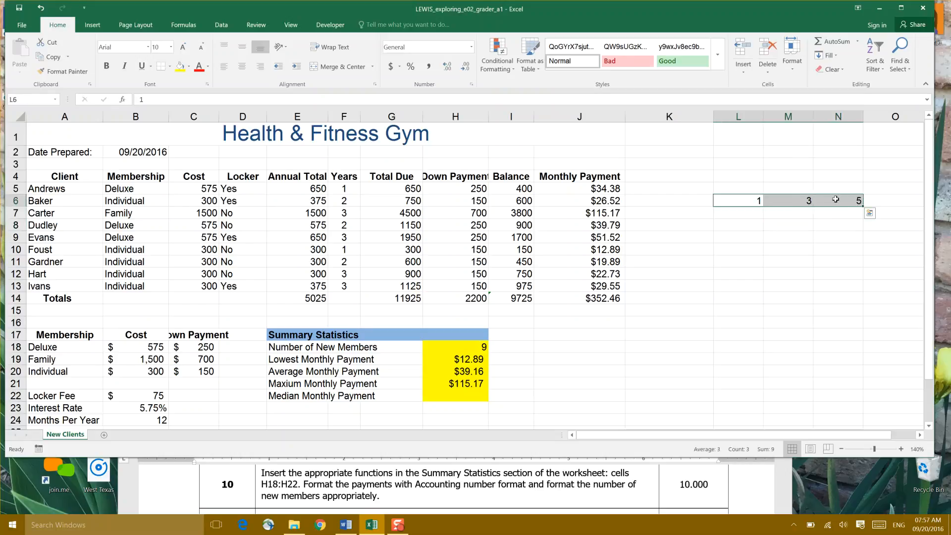
# - Change the middle sample number in M6 to 4 and select the range L6:N6
pyautogui.click(804, 200)
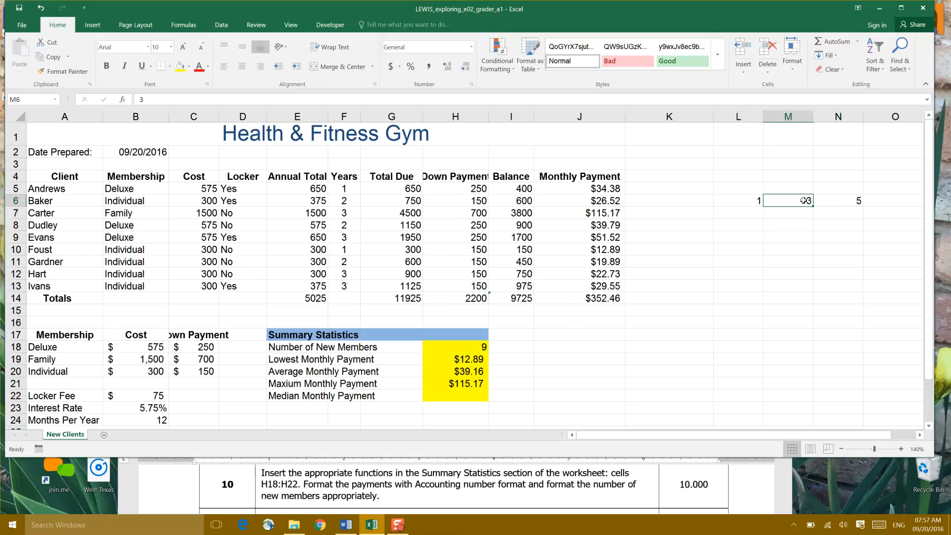
pyautogui.write('4')
pyautogui.click(796, 239)
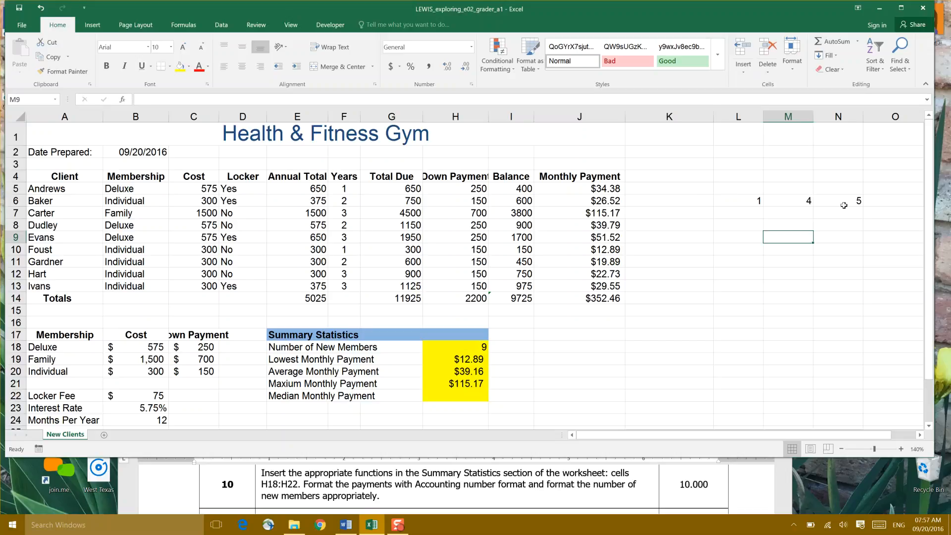
pyautogui.moveTo(733, 201); pyautogui.dragTo(829, 202)
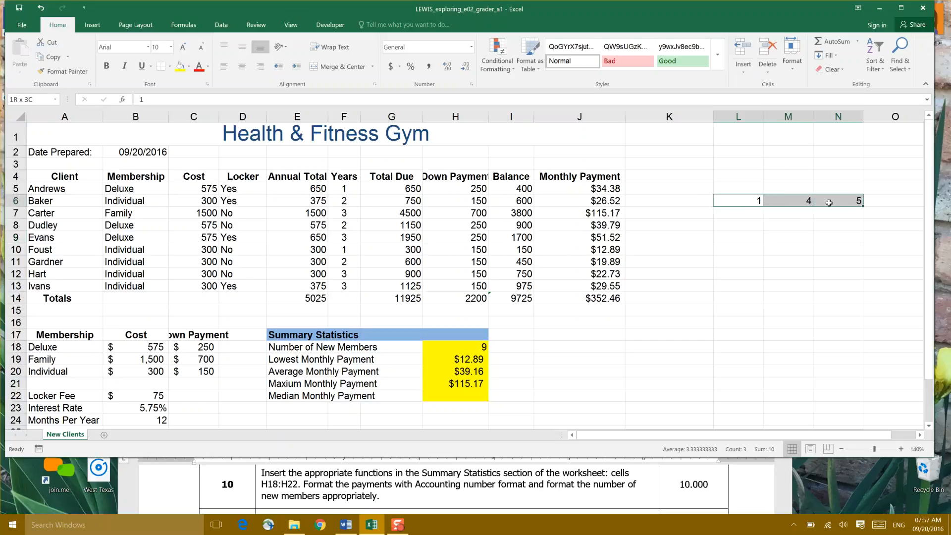
pyautogui.click(802, 198)
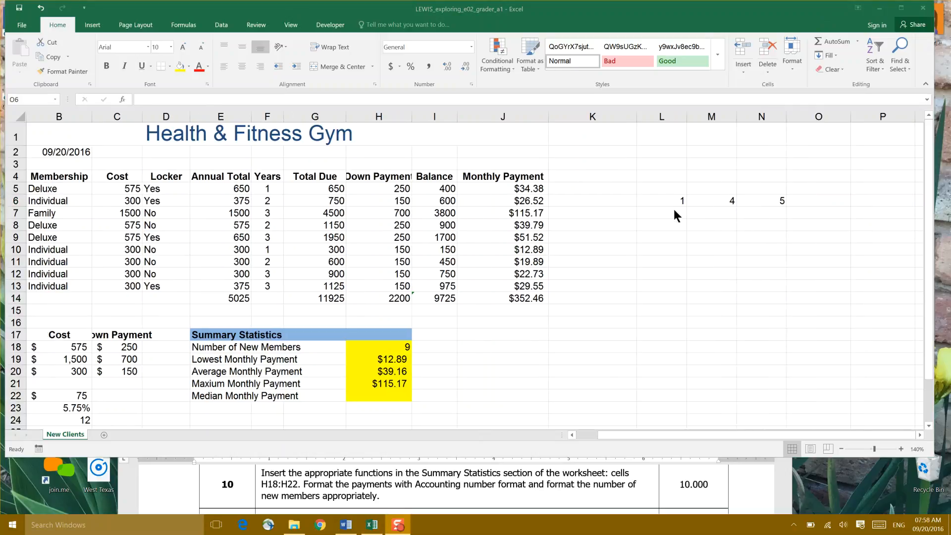
# - Enter an AVERAGE formula in O6 over the sample numbers in L6:N6
pyautogui.moveTo(663, 201); pyautogui.dragTo(805, 200)
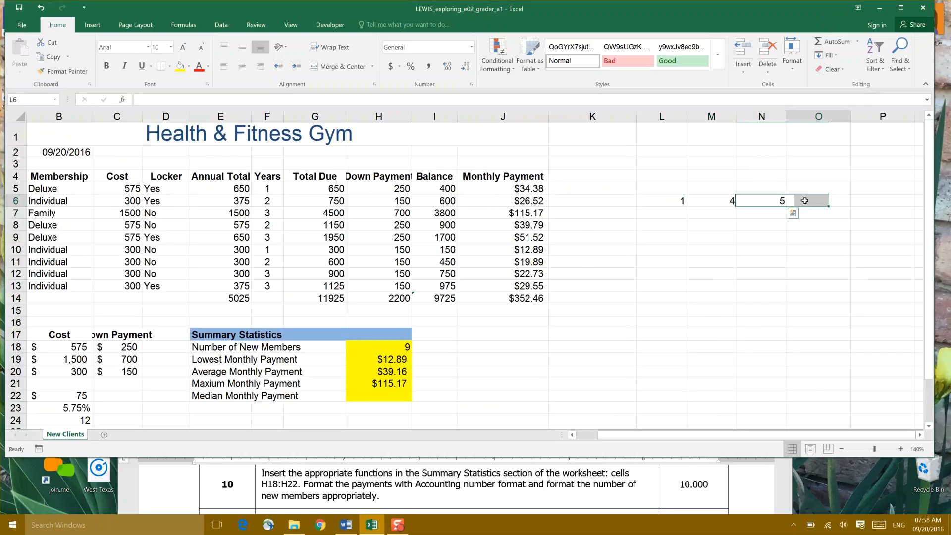
pyautogui.click(806, 201)
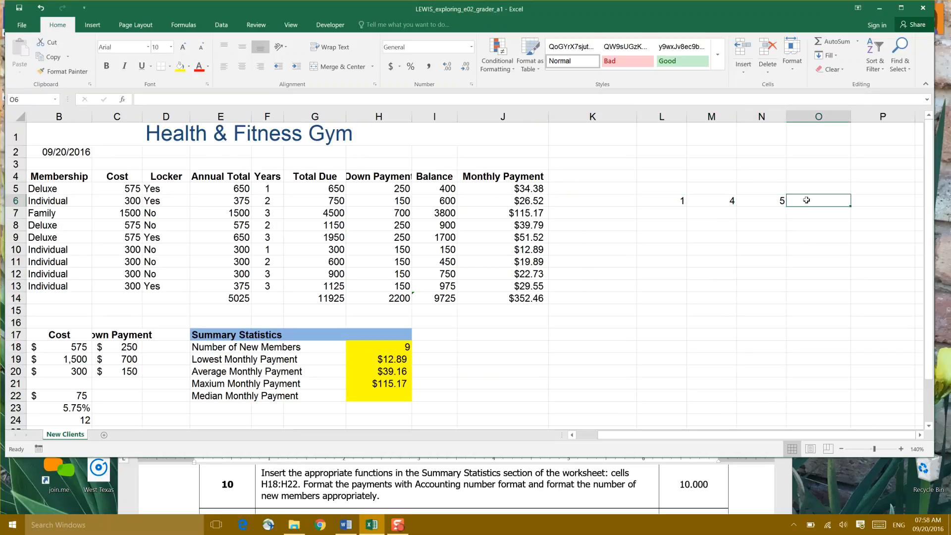
pyautogui.write('=ave')
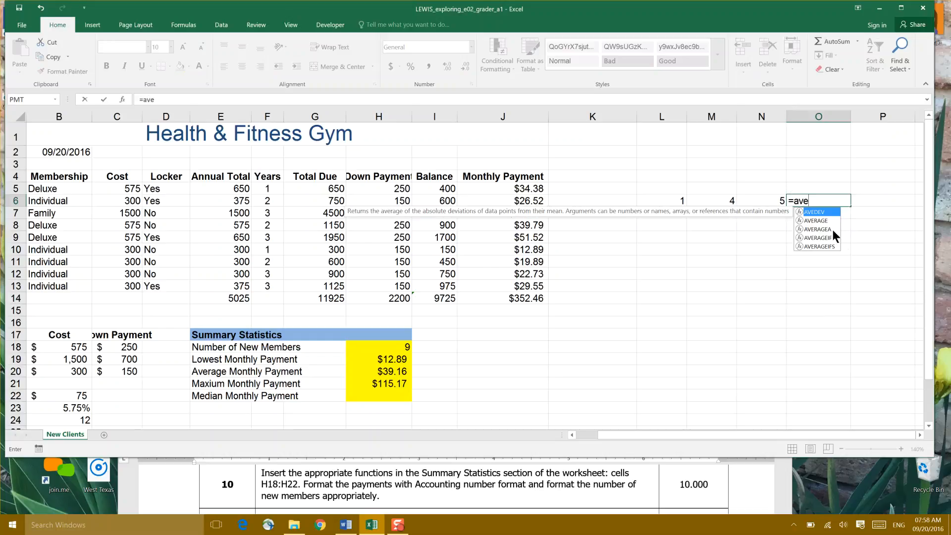
pyautogui.doubleClick(816, 220)
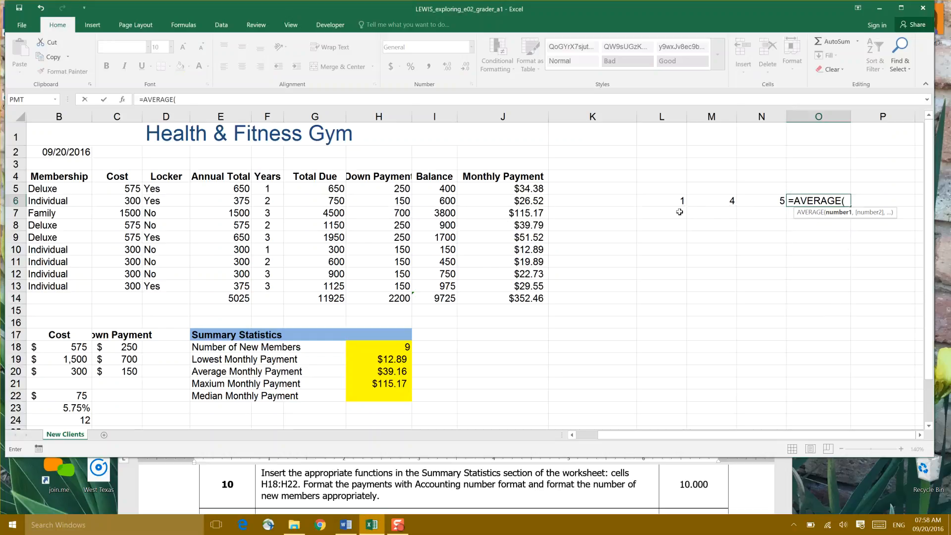
pyautogui.moveTo(655, 203); pyautogui.dragTo(769, 203)
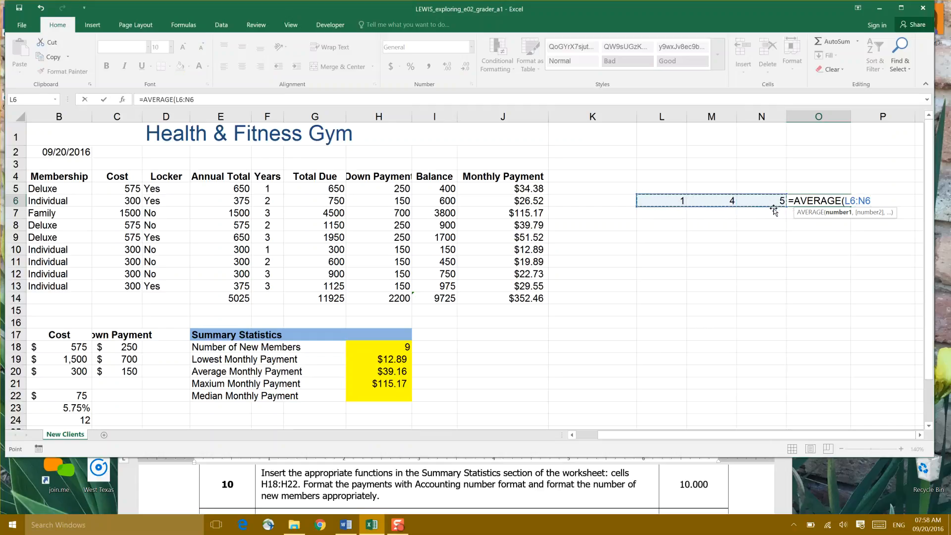
pyautogui.press('Return')
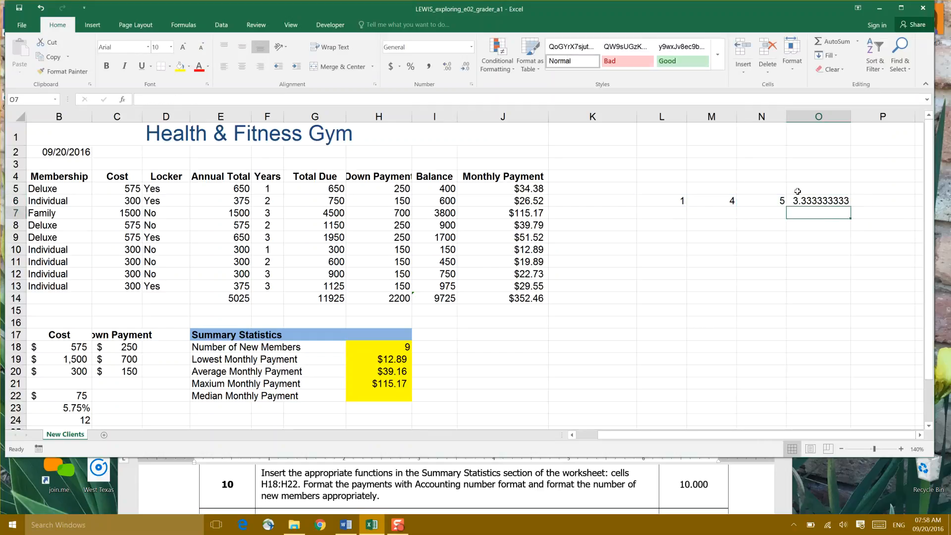
# - Highlight the median sample number in M6 with a green fill
pyautogui.click(725, 202)
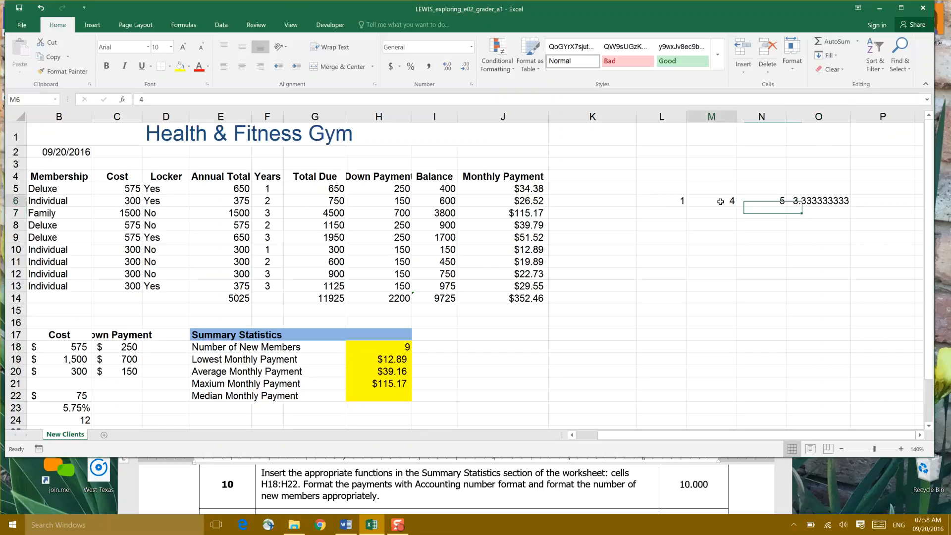
pyautogui.click(189, 66)
pyautogui.click(214, 165)
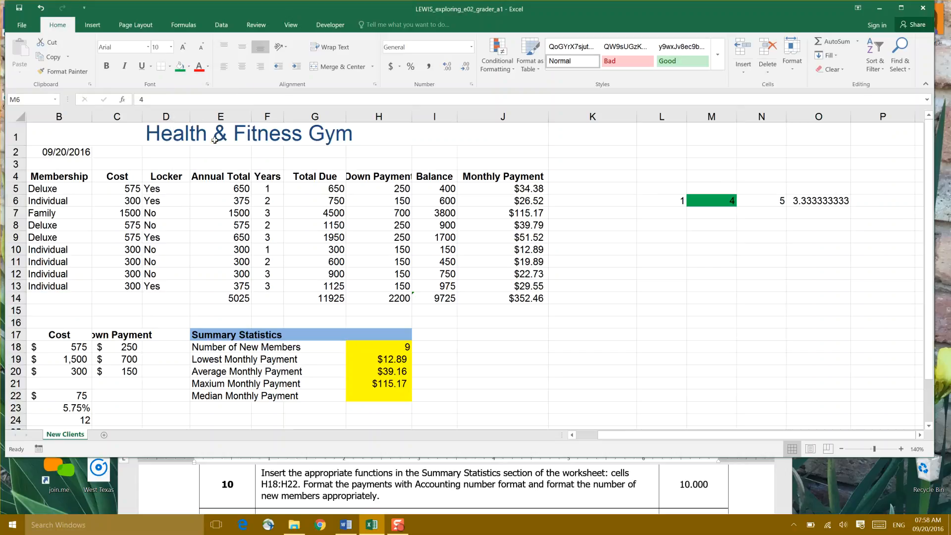
# - Delete the sample average from O6 and clear all contents and formatting from L5:N6
pyautogui.click(808, 201)
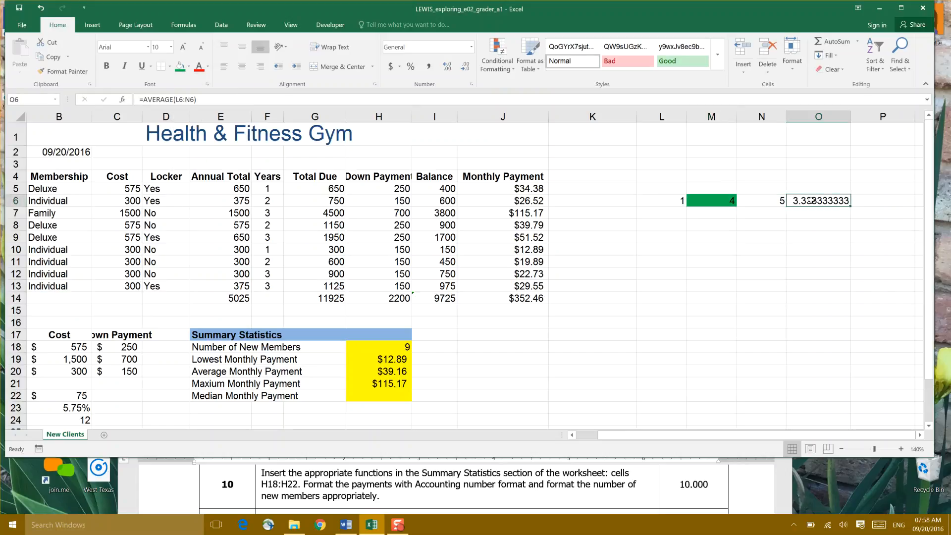
pyautogui.doubleClick(811, 201)
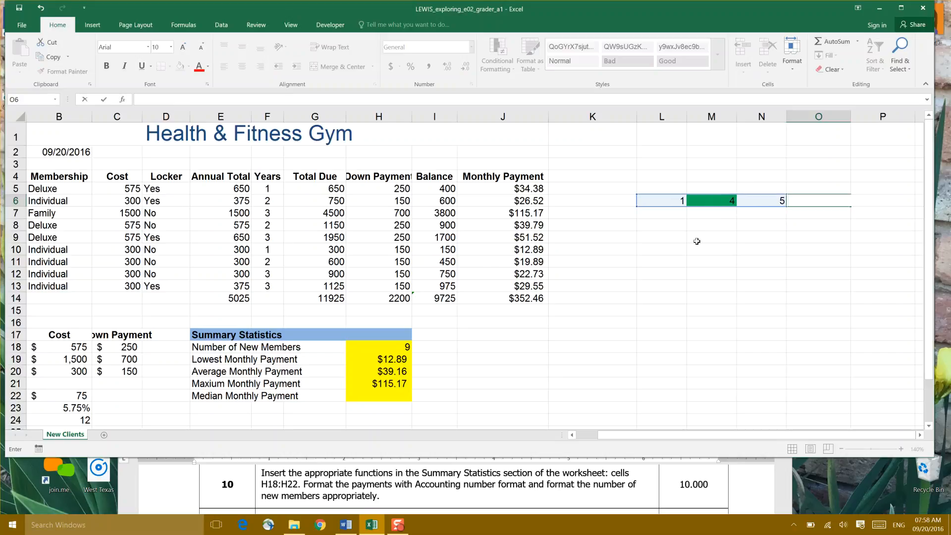
pyautogui.moveTo(670, 183); pyautogui.dragTo(771, 200)
pyautogui.press('BackSpace')
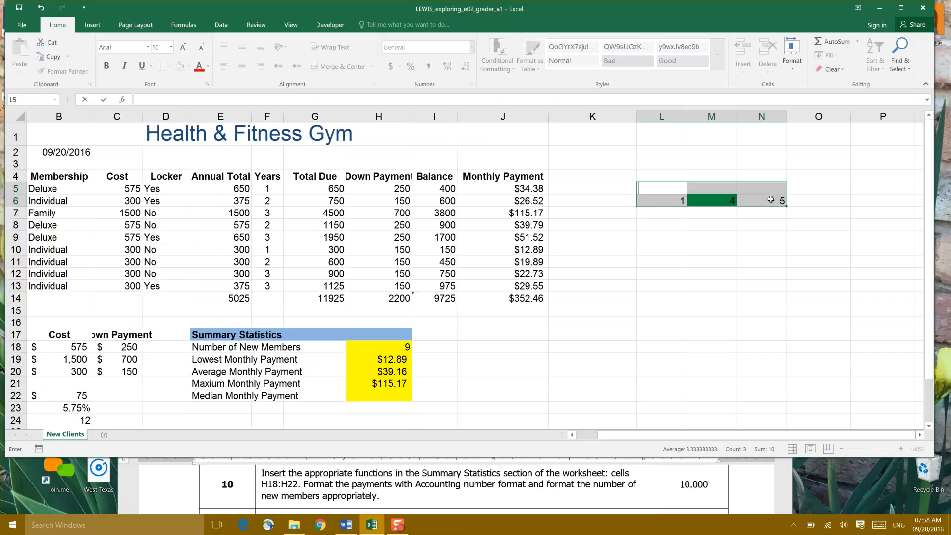
pyautogui.click(827, 68)
pyautogui.click(833, 85)
pyautogui.click(770, 232)
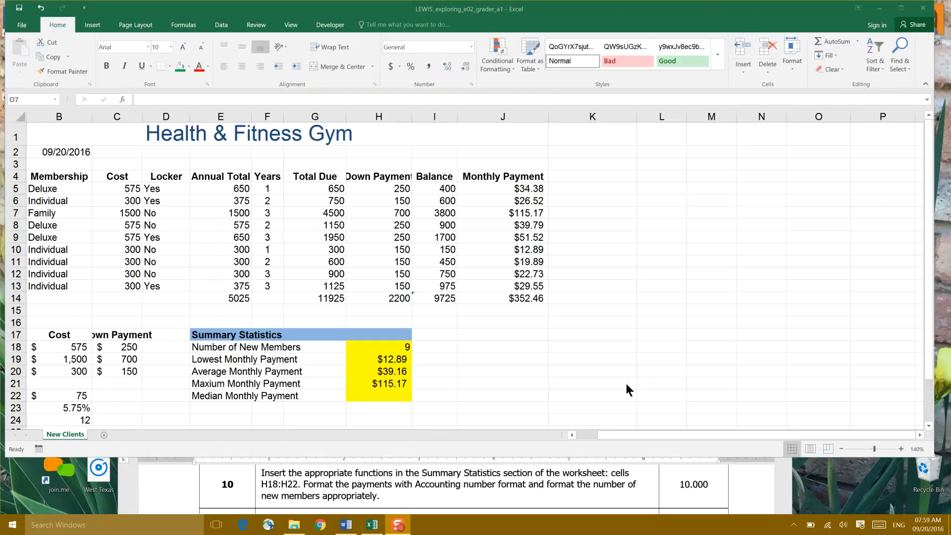
# - Enter a MEDIAN formula in H22 over the monthly payments in J5:J13
pyautogui.click(378, 397)
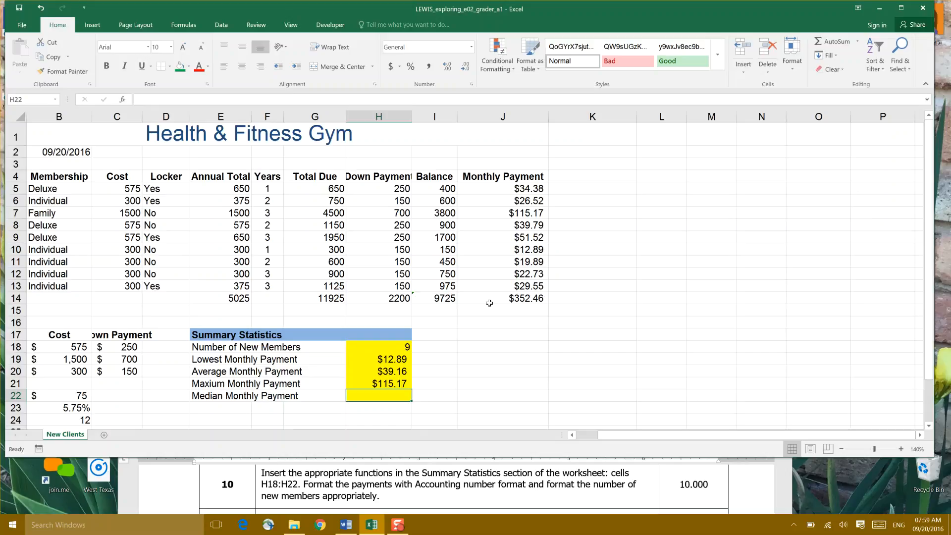
pyautogui.write('=')
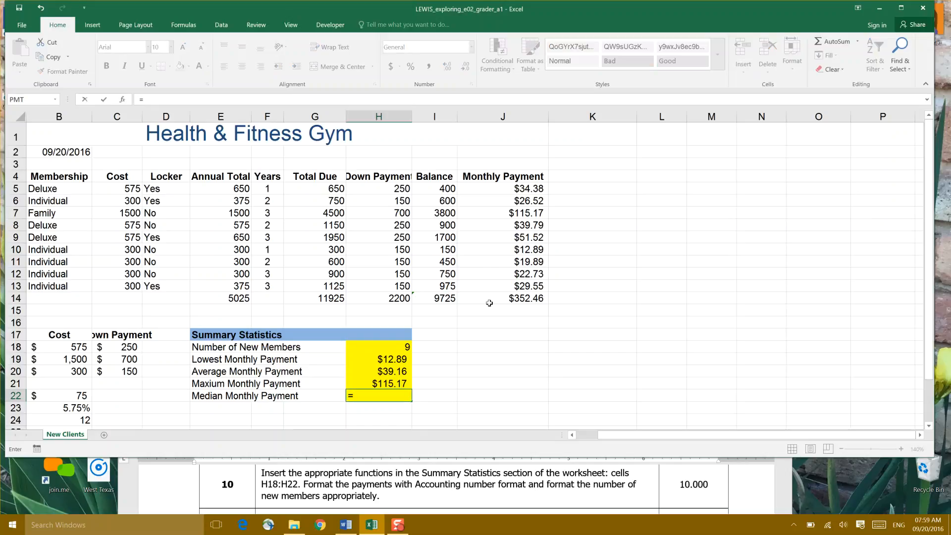
pyautogui.write('med')
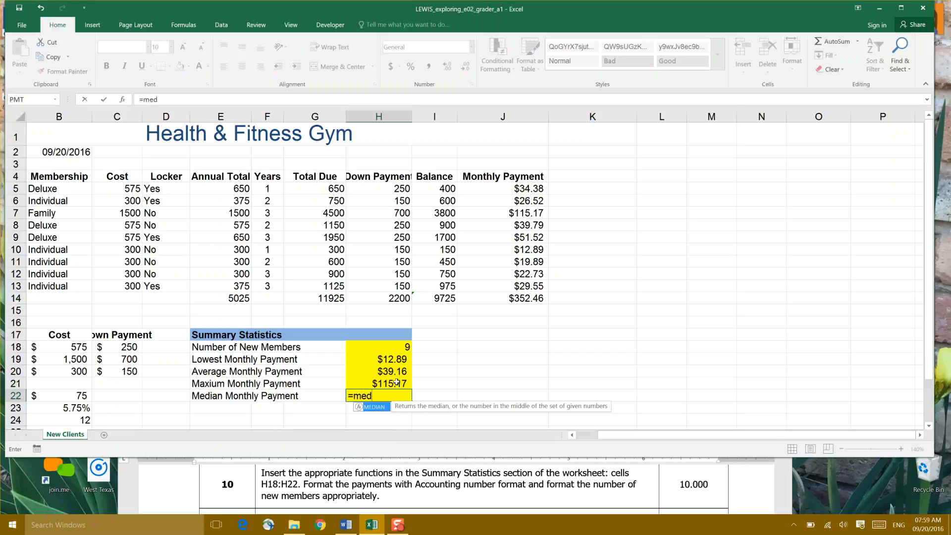
pyautogui.doubleClick(367, 405)
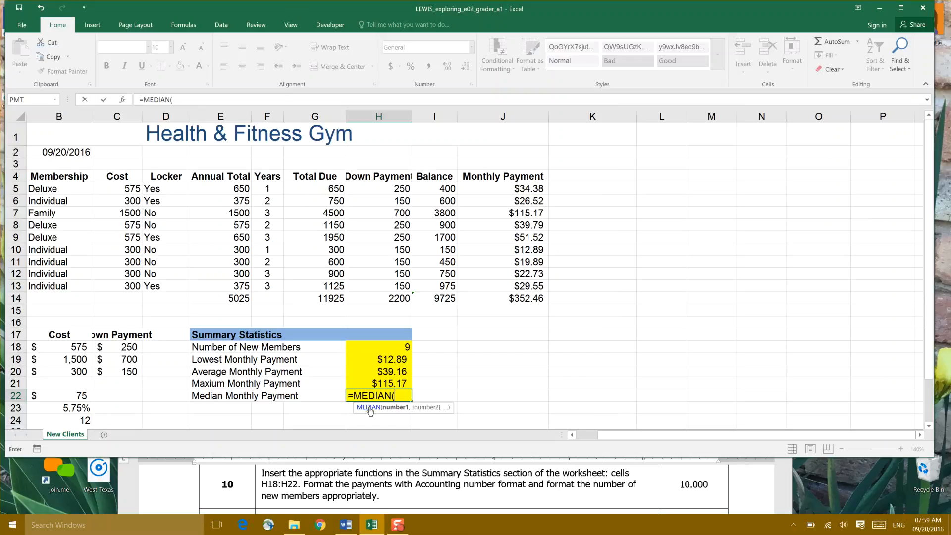
pyautogui.click(510, 191)
pyautogui.moveTo(510, 192); pyautogui.dragTo(498, 282)
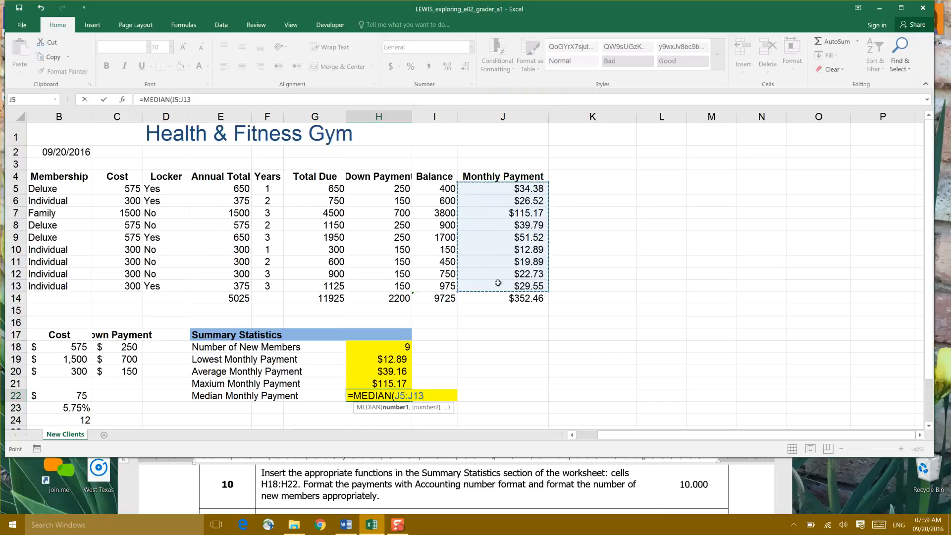
pyautogui.press('Return')
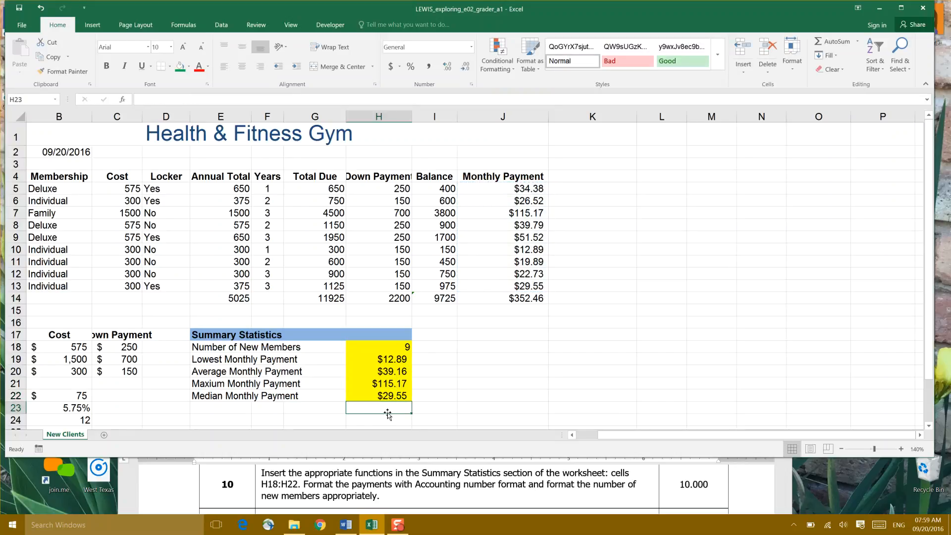
# - Apply the Accounting number format to the monthly payment statistics in H19:H22
pyautogui.moveTo(367, 357); pyautogui.dragTo(372, 392)
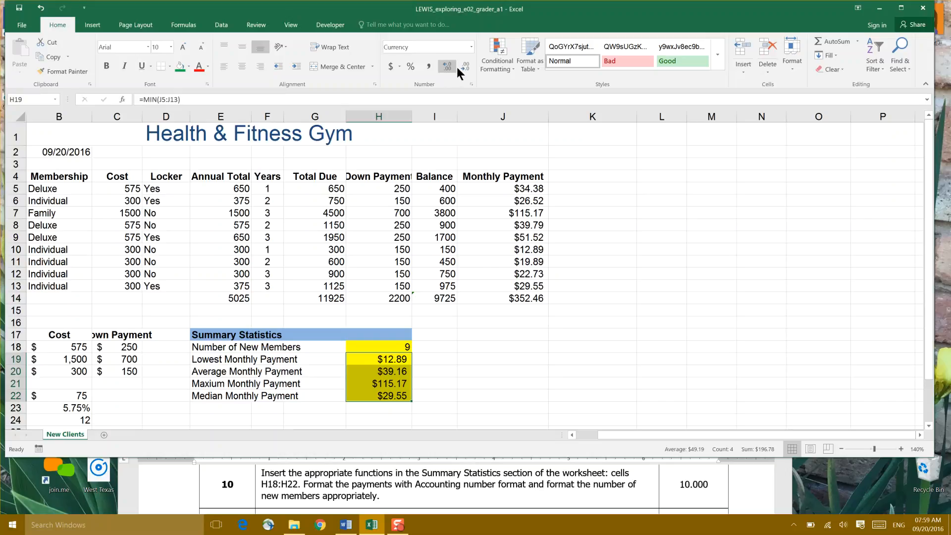
pyautogui.click(470, 46)
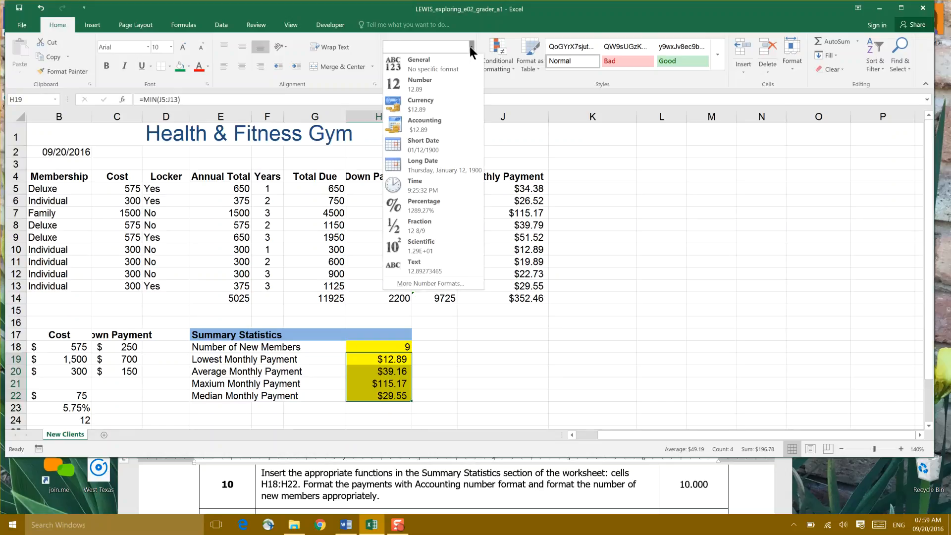
pyautogui.click(439, 124)
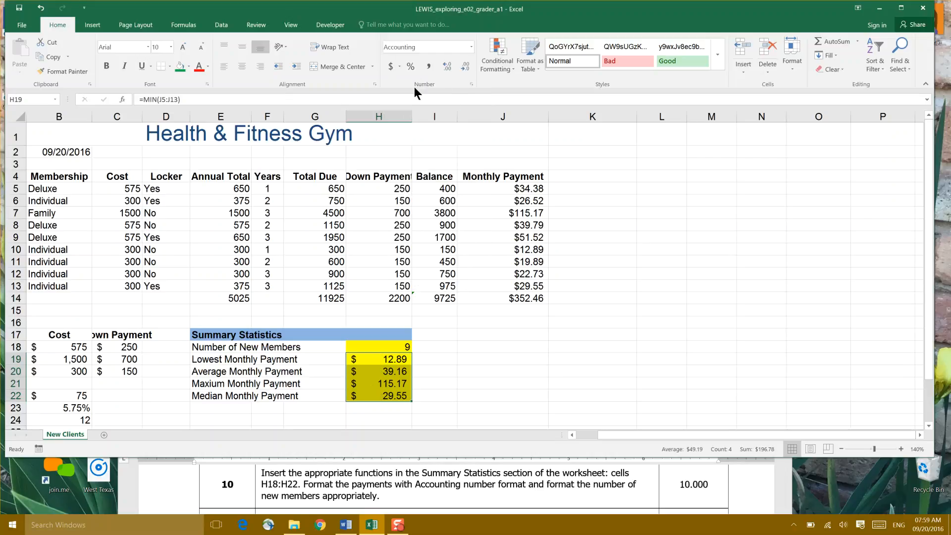